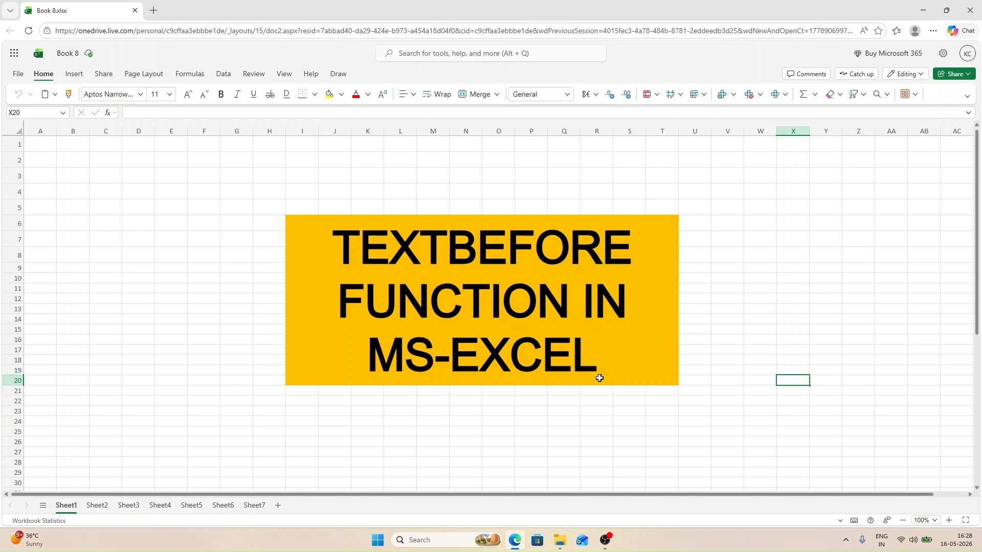
- Find TEXTBEFORE among the text functions and bring up its argument form
{"action": "left_click", "coordinate": [190, 78]}
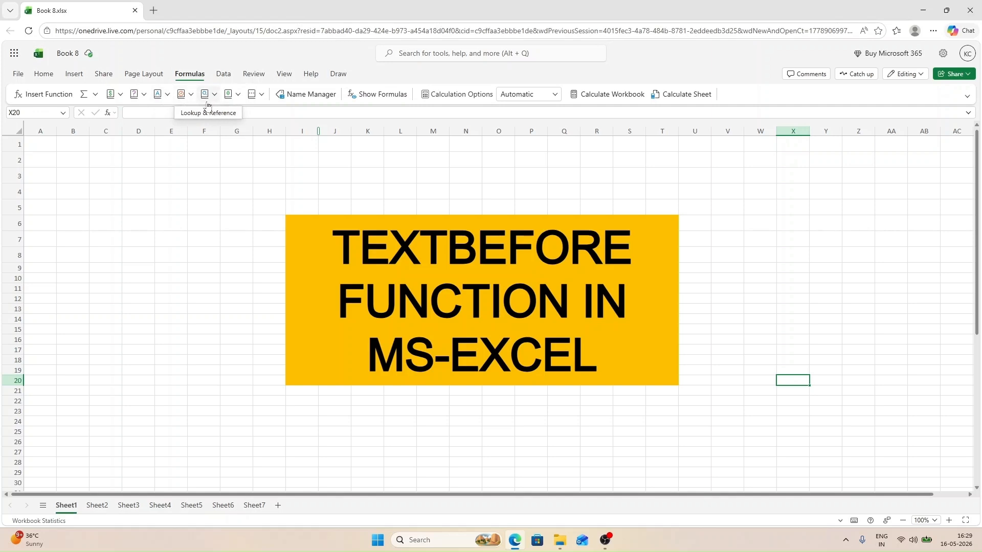
{"action": "left_click", "coordinate": [168, 97]}
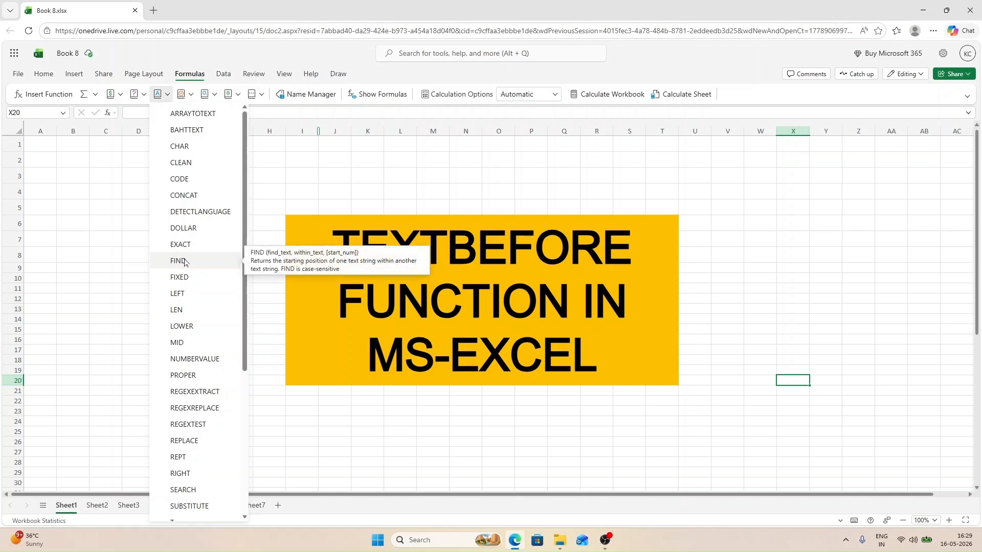
{"action": "scroll", "coordinate": [188, 273], "scroll_direction": "down", "scroll_amount": 1}
{"action": "scroll", "coordinate": [188, 275], "scroll_direction": "down", "scroll_amount": 1}
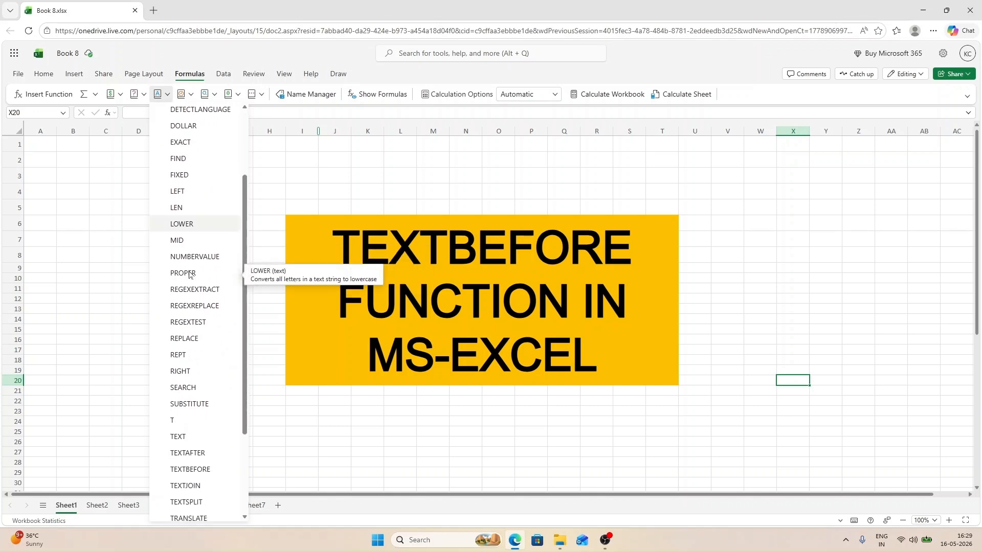
{"action": "scroll", "coordinate": [195, 358], "scroll_direction": "down", "scroll_amount": 1}
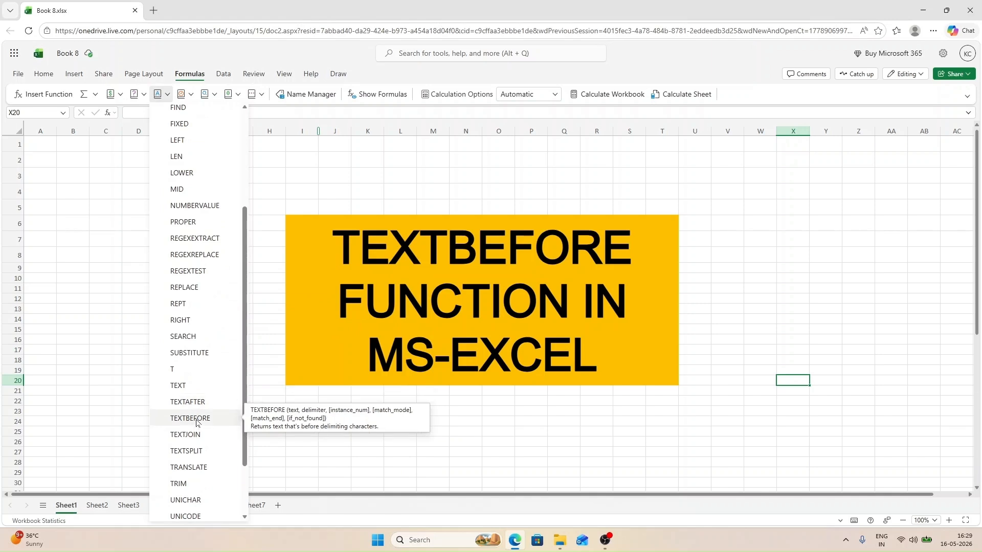
{"action": "left_click", "coordinate": [195, 420]}
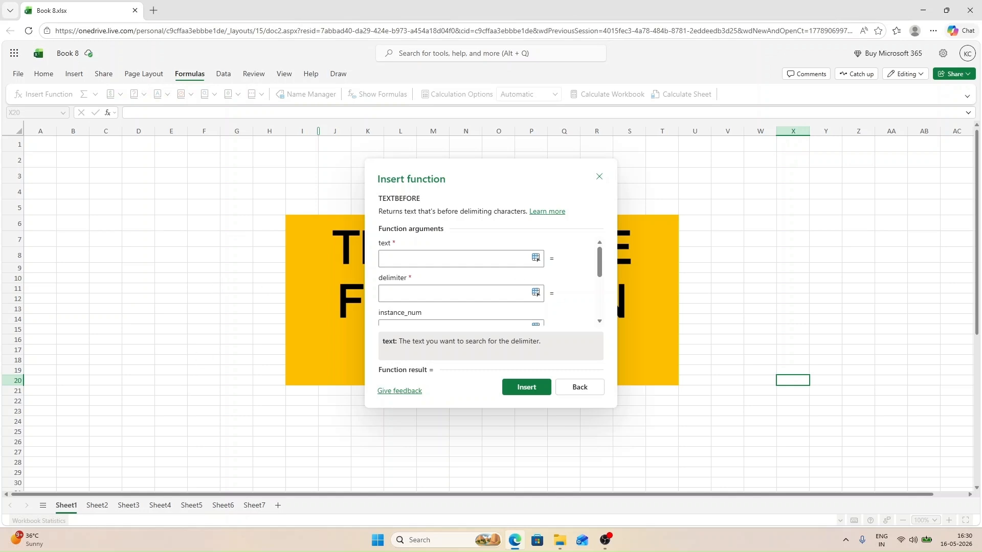
- Review the TEXTBEFORE arguments from text and delimiter through match_mode and match_end, then close the form without inserting the function
{"action": "key", "text": "Tab"}
{"action": "key", "text": "Tab"}
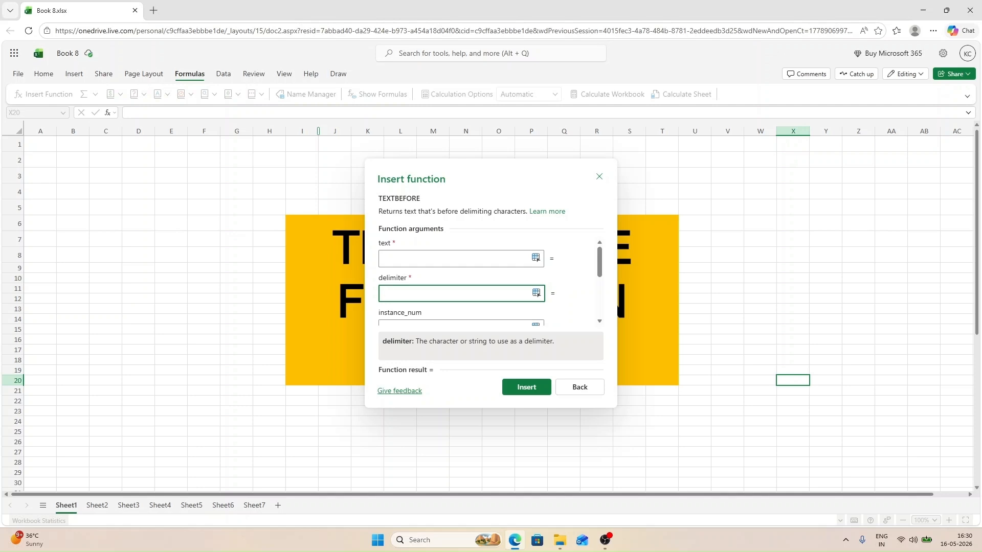
{"action": "key", "text": "Tab"}
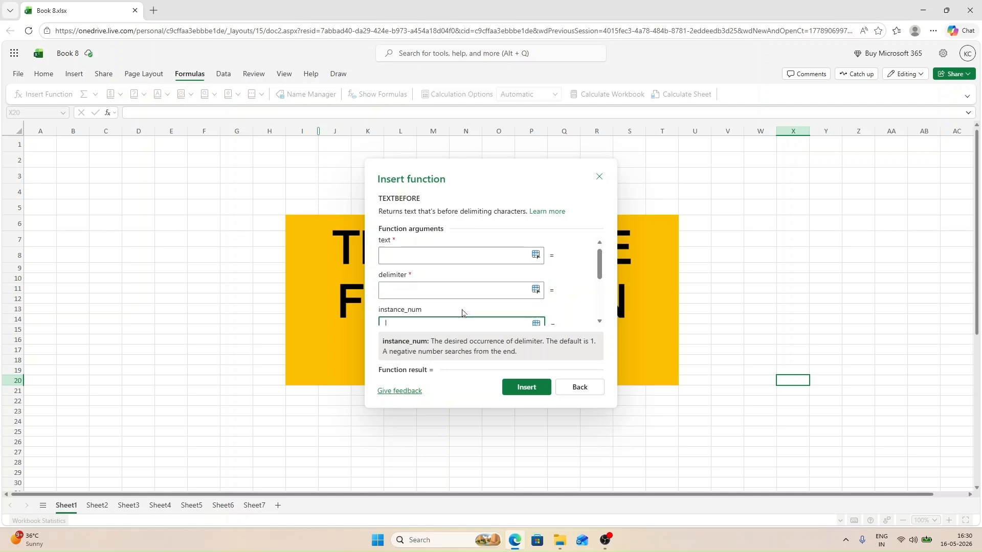
{"action": "scroll", "coordinate": [462, 313], "scroll_direction": "down", "scroll_amount": 3}
{"action": "scroll", "coordinate": [462, 313], "scroll_direction": "up", "scroll_amount": 2}
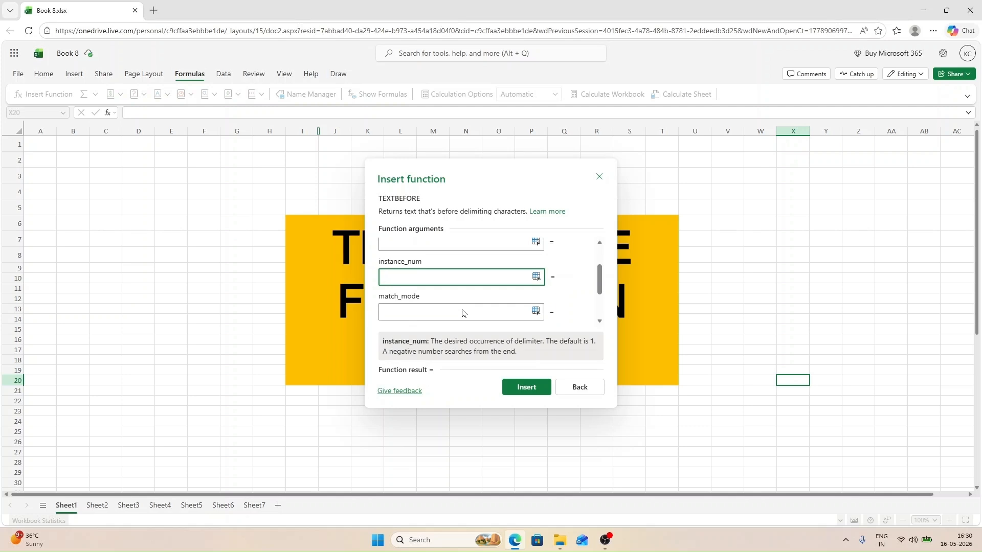
{"action": "left_click", "coordinate": [462, 313]}
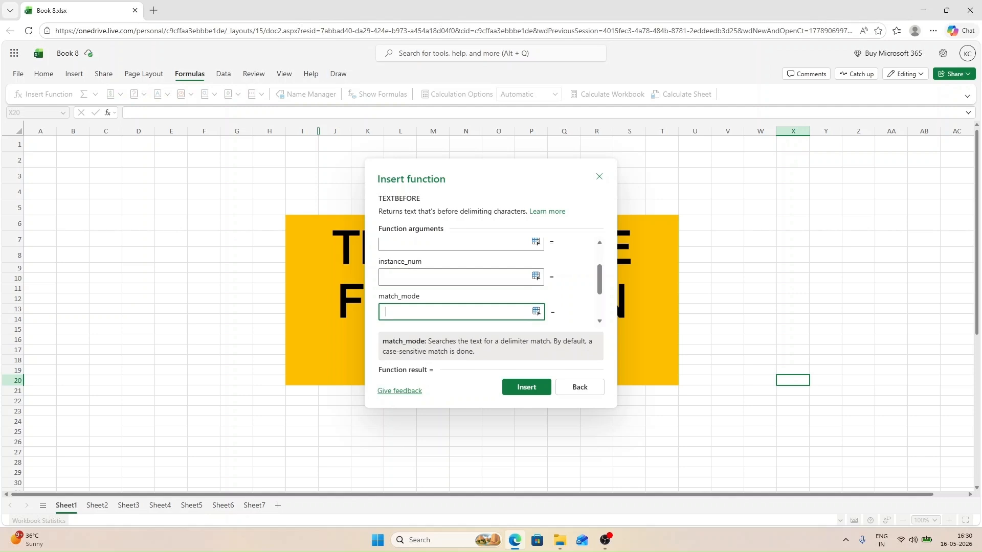
{"action": "scroll", "coordinate": [443, 312], "scroll_direction": "down", "scroll_amount": 1}
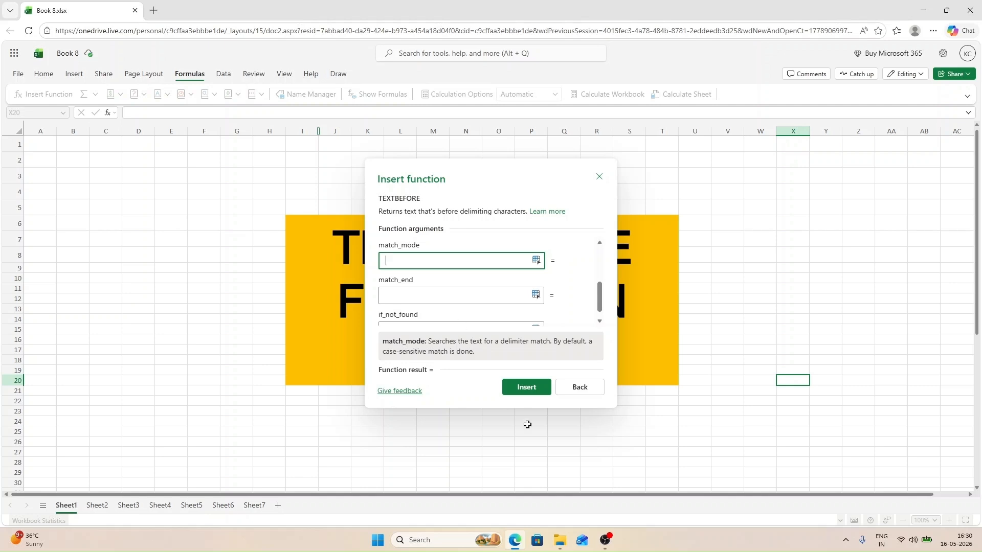
{"action": "left_click", "coordinate": [598, 176]}
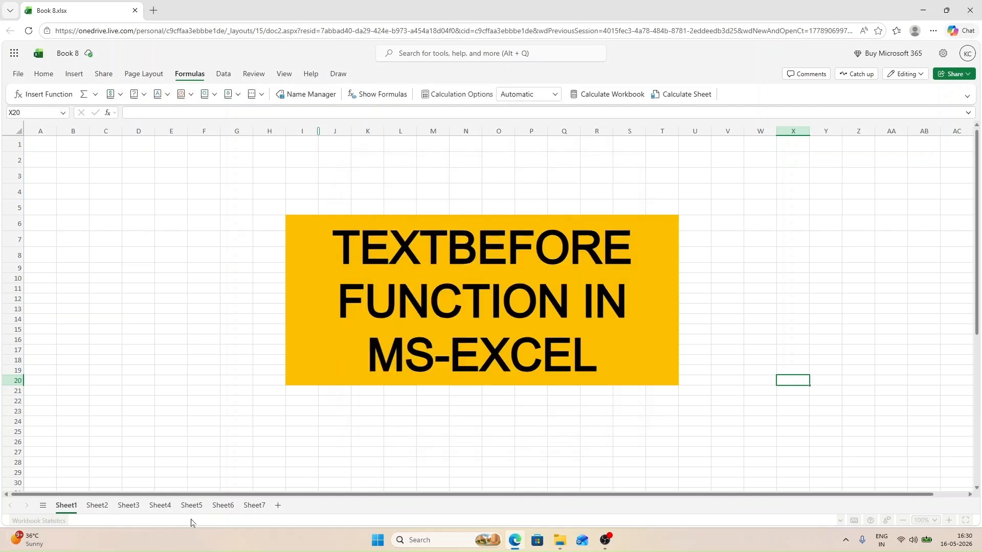
- On Sheet2, enter =TEXTBEFORE(A3,"@") in B3 to extract the username from the first email address
{"action": "left_click", "coordinate": [95, 505]}
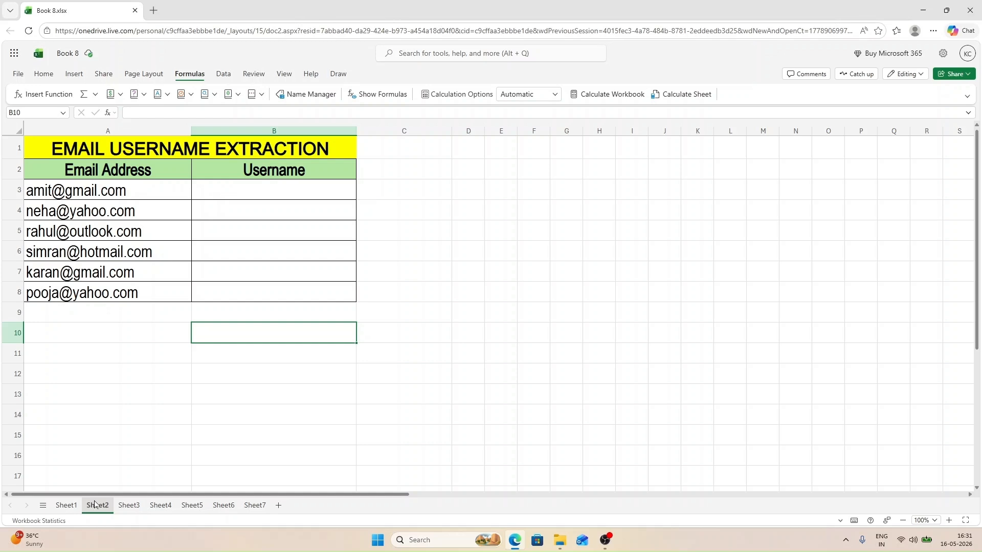
{"action": "left_click", "coordinate": [265, 191]}
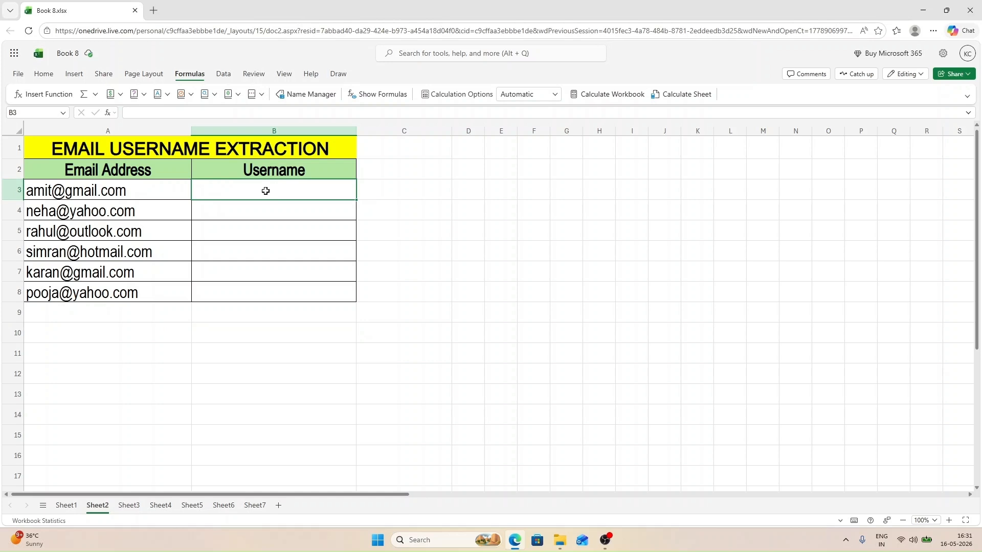
{"action": "type", "text": "="}
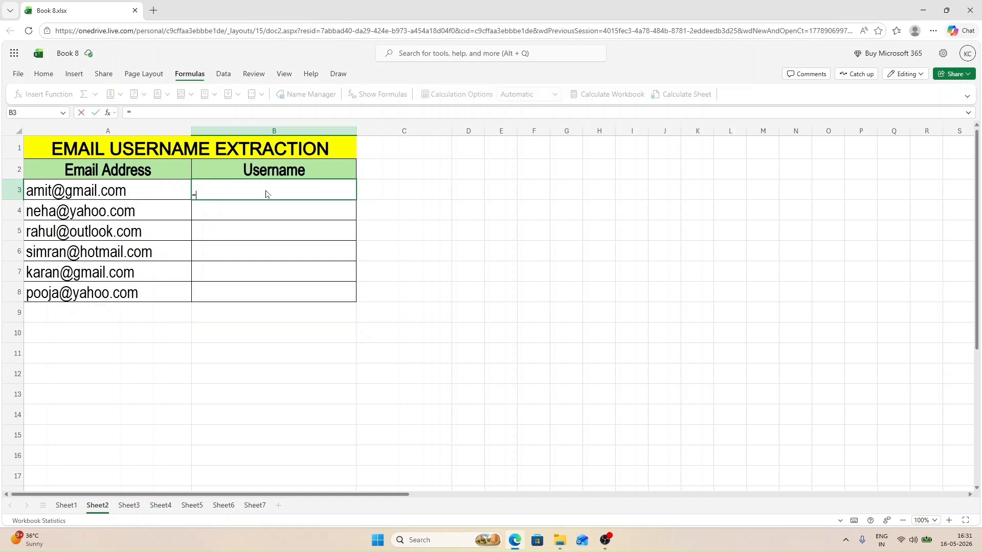
{"action": "type", "text": "textbefore"}
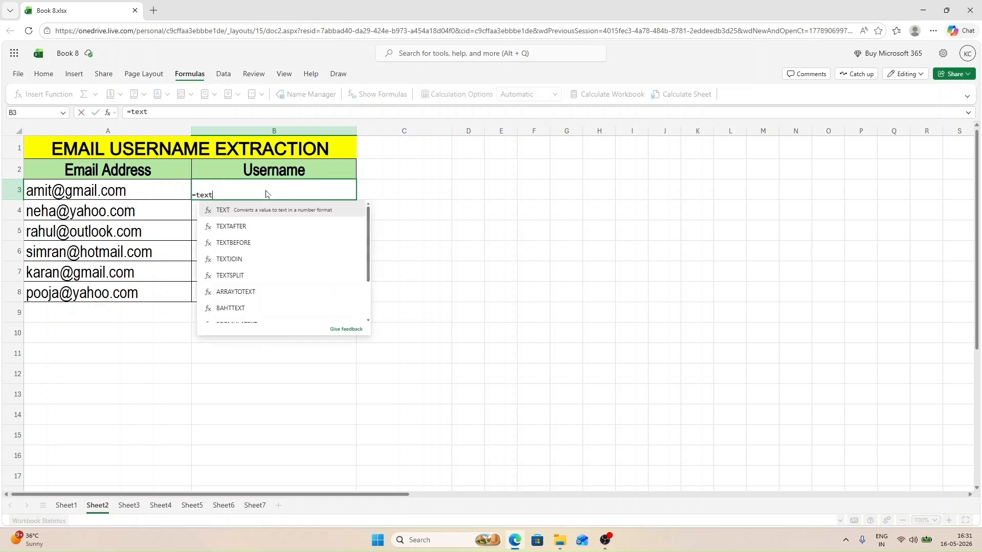
{"action": "key", "text": "Tab"}
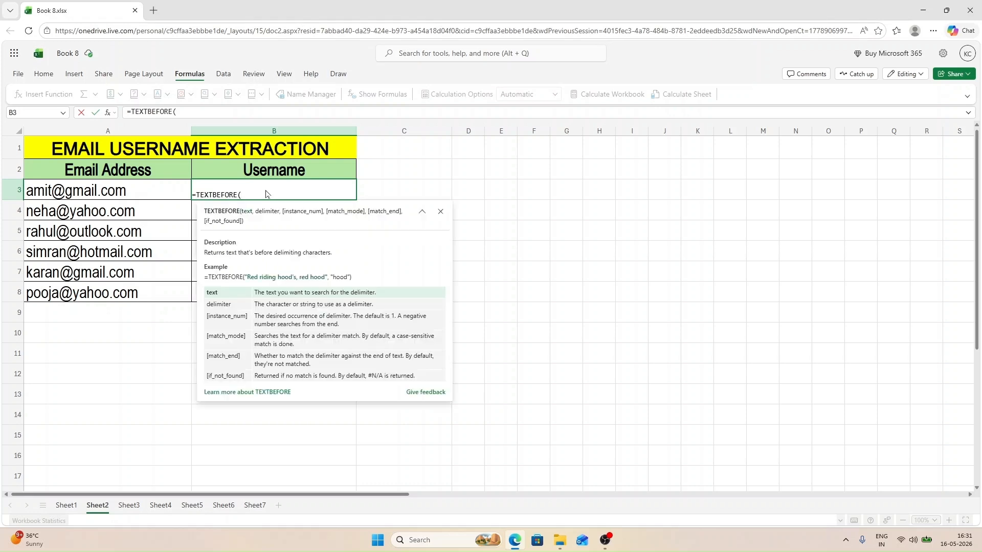
{"action": "left_click", "coordinate": [160, 192]}
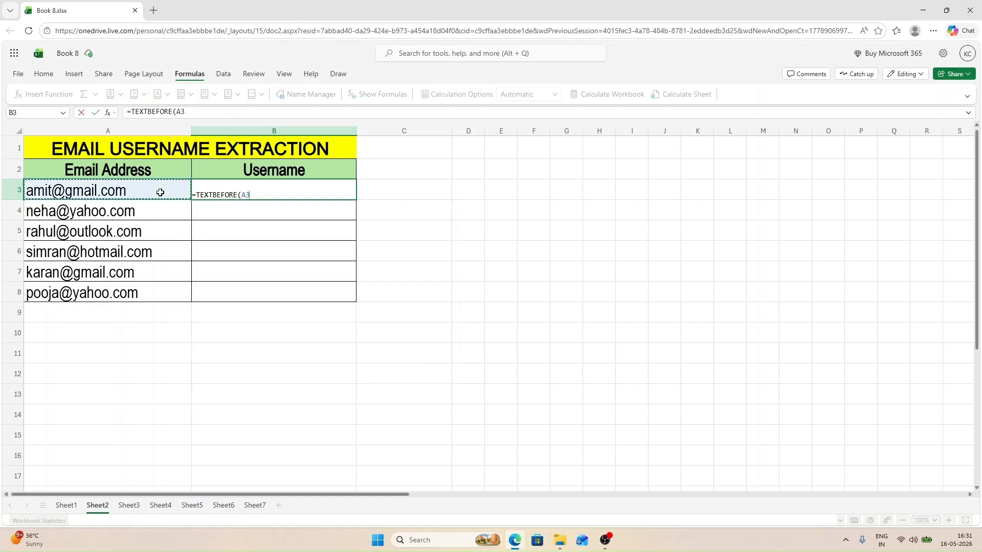
{"action": "type", "text": ","}
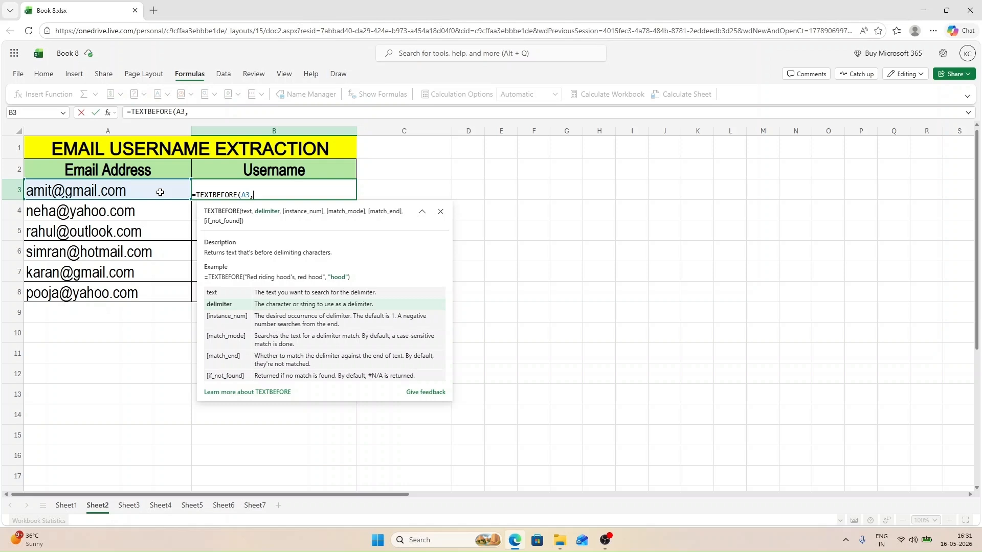
{"action": "type", "text": "\"@\")"}
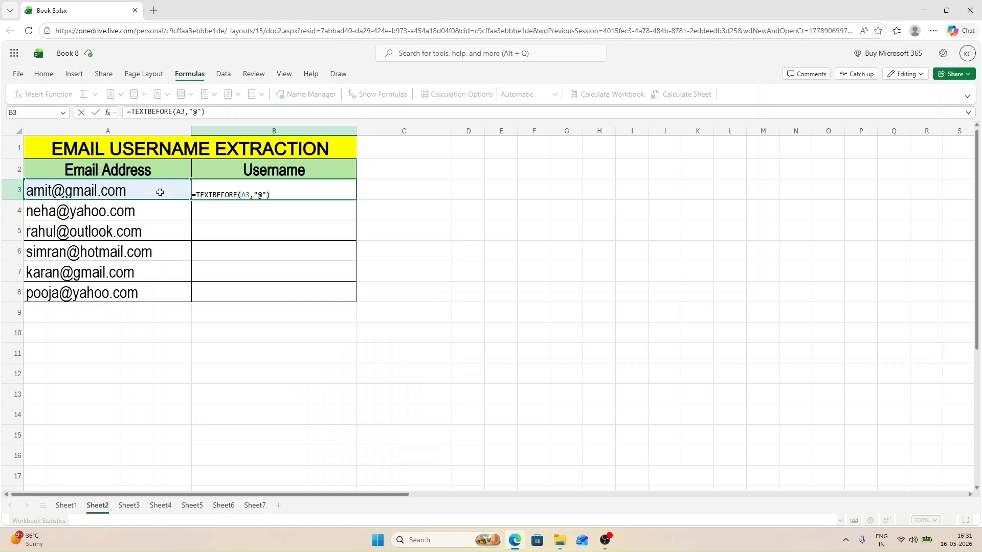
{"action": "key", "text": "Return"}
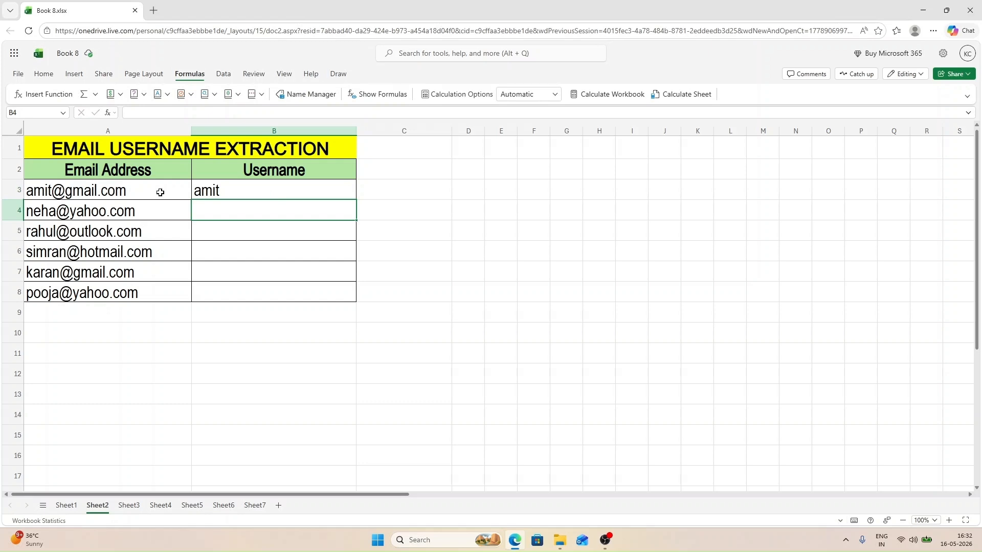
- Fill the username formula from B3 down through B8 and check the copied formula in B4
{"action": "left_click", "coordinate": [252, 197]}
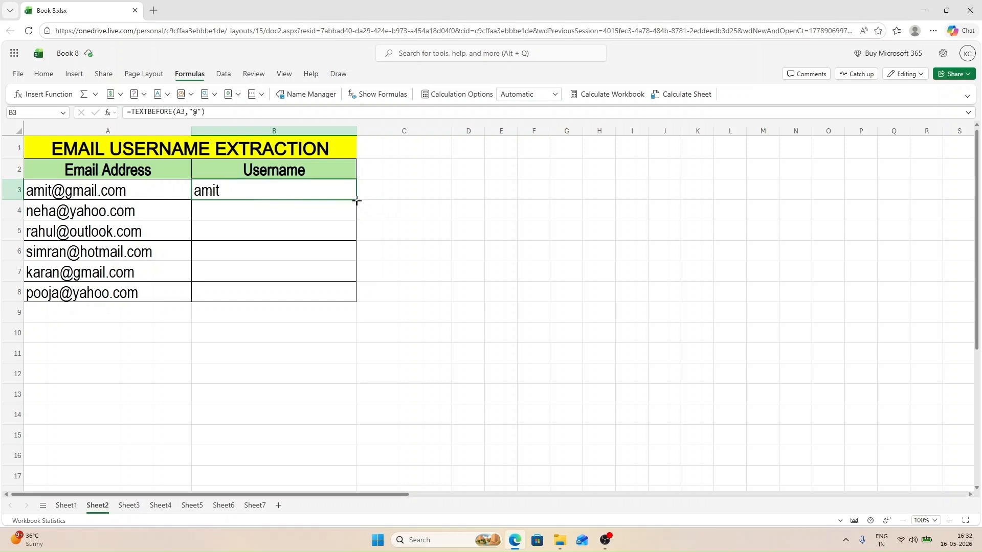
{"action": "double_click", "coordinate": [356, 201]}
{"action": "left_click", "coordinate": [281, 212]}
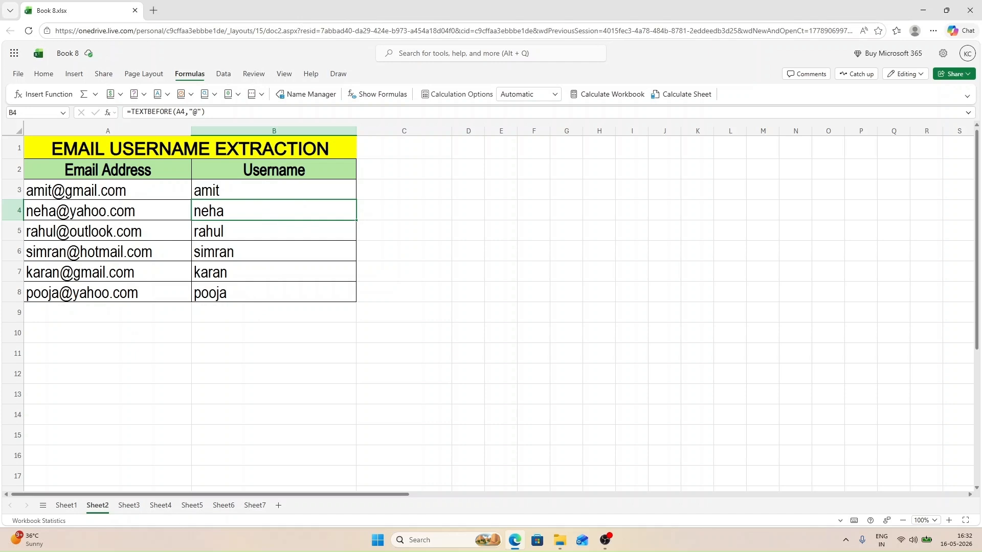
- On Sheet3, enter =TEXTBEFORE(A3," ") in B3 to extract the first name from the full name
{"action": "left_click", "coordinate": [130, 506]}
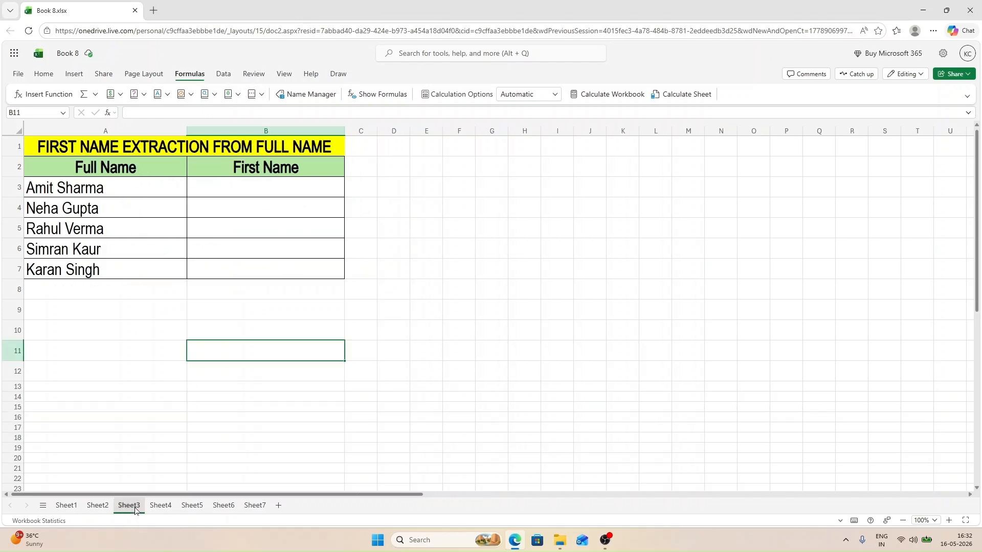
{"action": "left_click", "coordinate": [262, 188]}
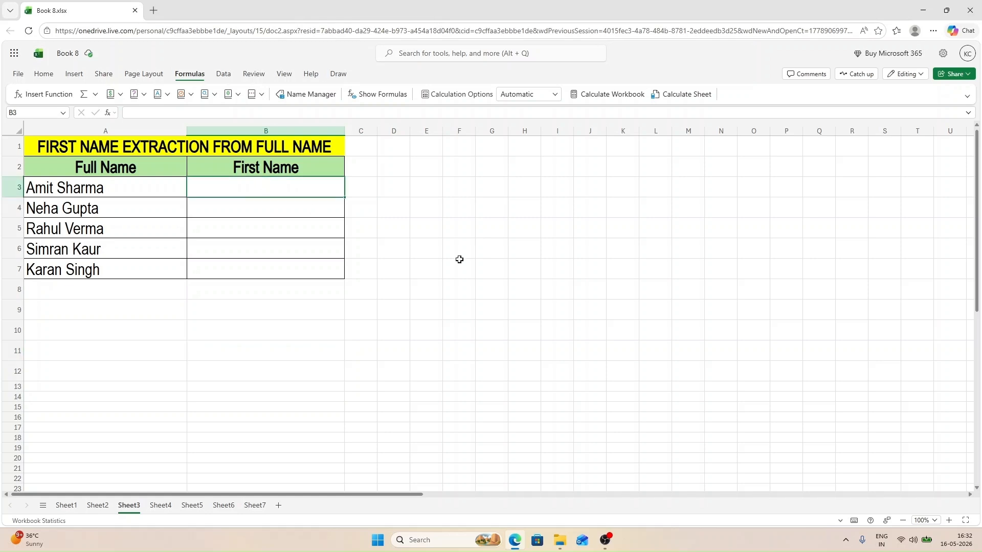
{"action": "type", "text": "="}
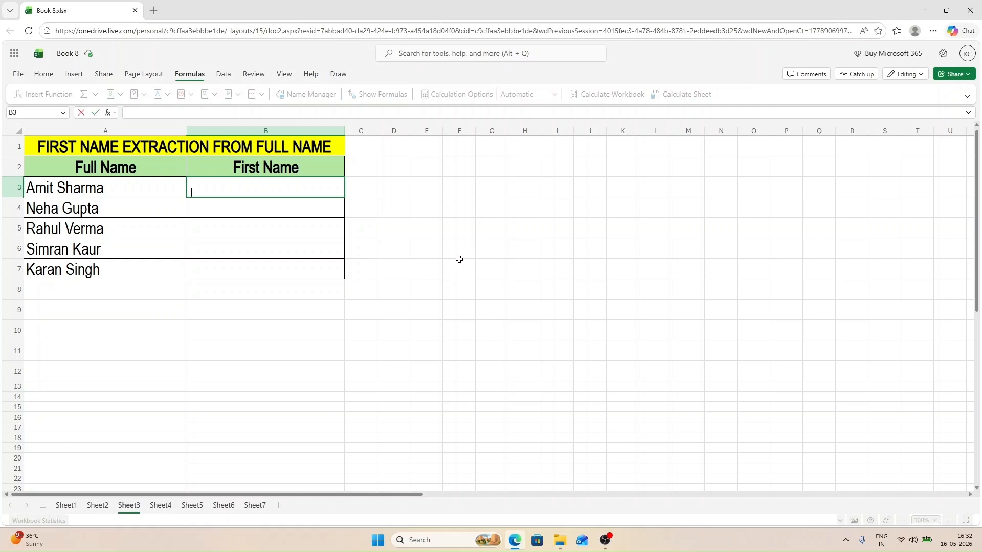
{"action": "type", "text": "textbef"}
{"action": "key", "text": "Tab"}
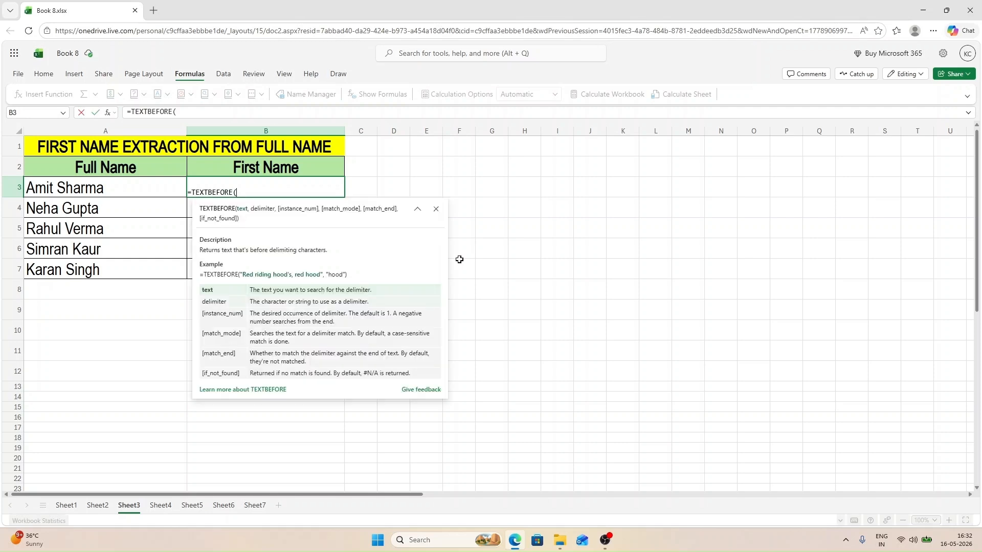
{"action": "left_click", "coordinate": [119, 192]}
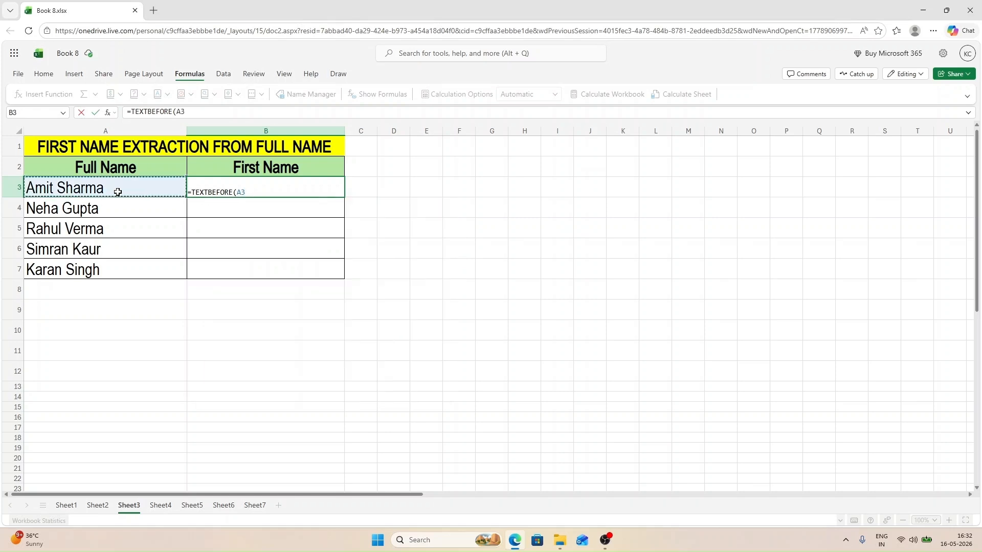
{"action": "type", "text": ","}
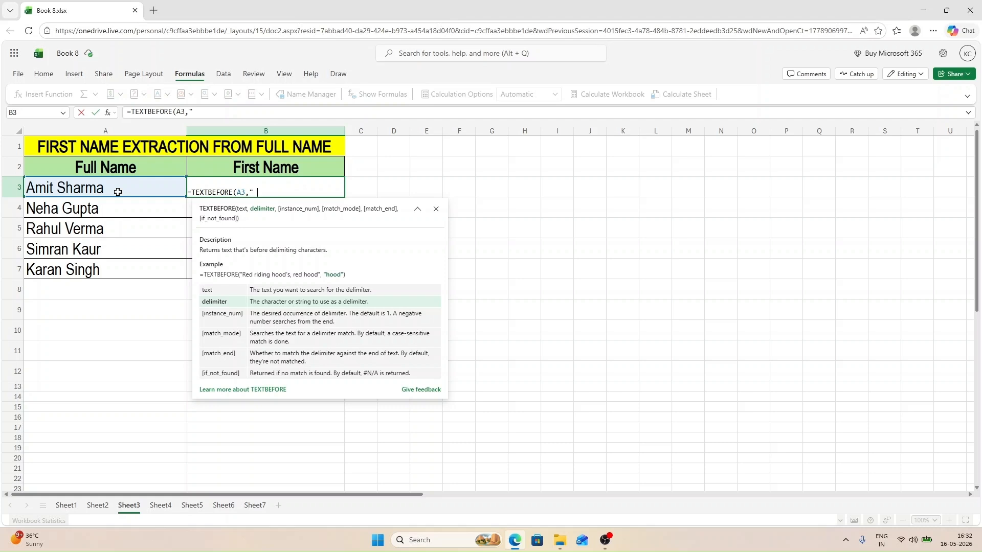
{"action": "type", "text": ":"}
{"action": "key", "text": "BackSpace"}
{"action": "type", "text": "\")"}
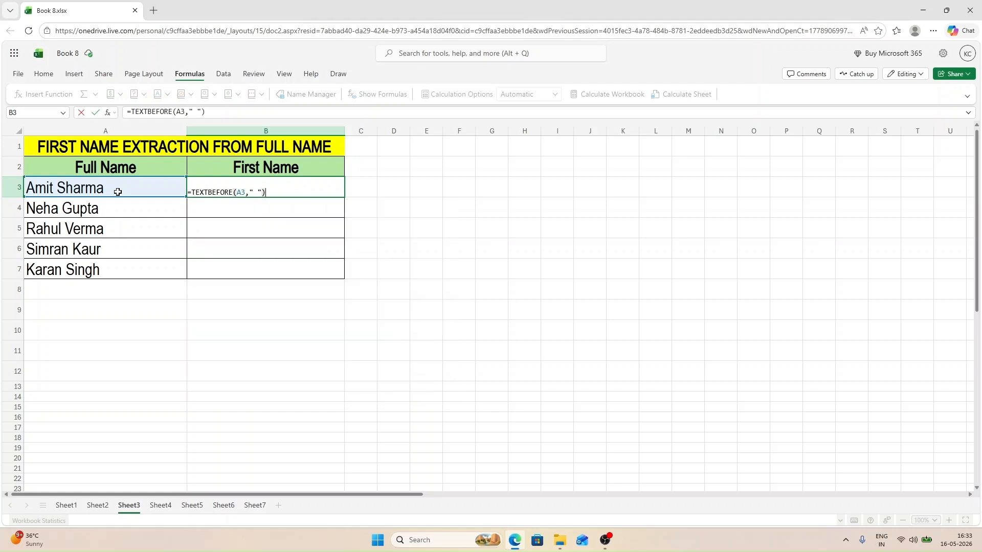
{"action": "key", "text": "Return"}
- Fill the first-name formula from B3 down through B7
{"action": "key", "text": "Up"}
{"action": "key", "text": "Right"}
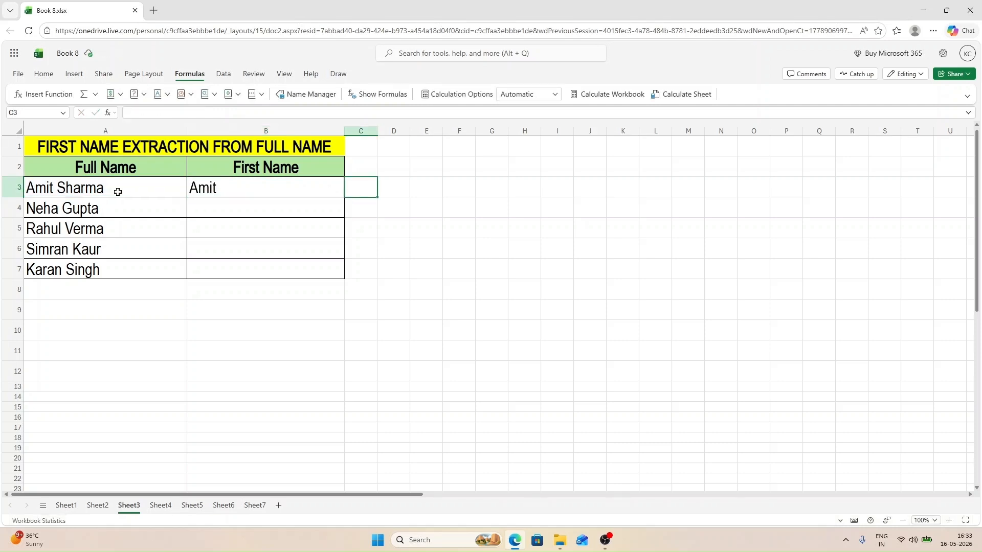
{"action": "left_click", "coordinate": [270, 192]}
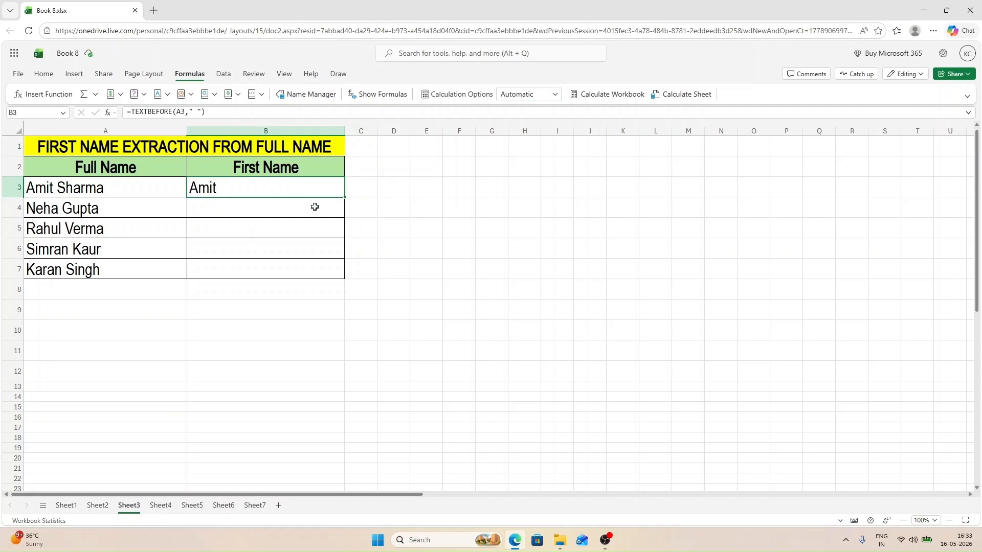
{"action": "double_click", "coordinate": [345, 198]}
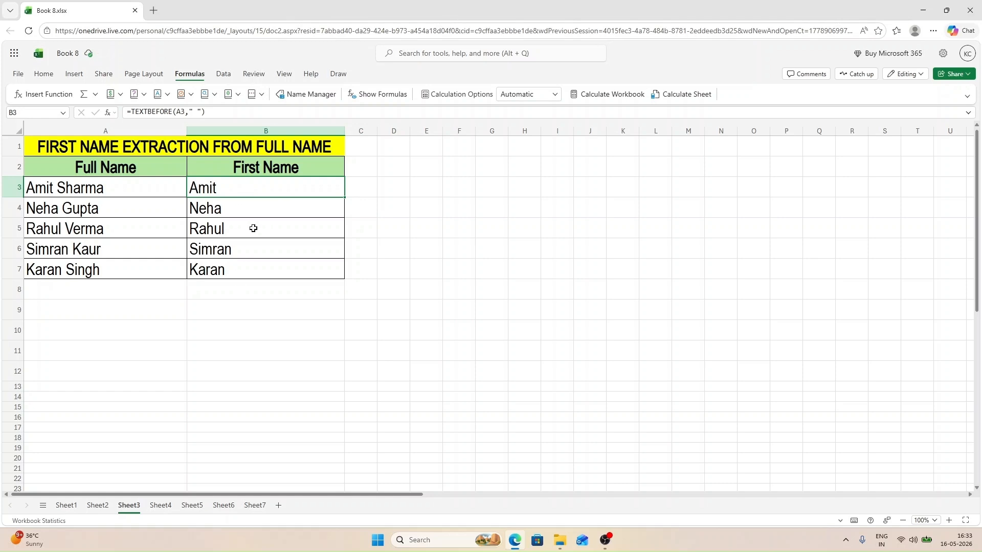
- On Sheet4, enter =TEXTBEFORE(A3,"-") in B3 to extract the product category and fill the formula down through B6
{"action": "left_click", "coordinate": [160, 505]}
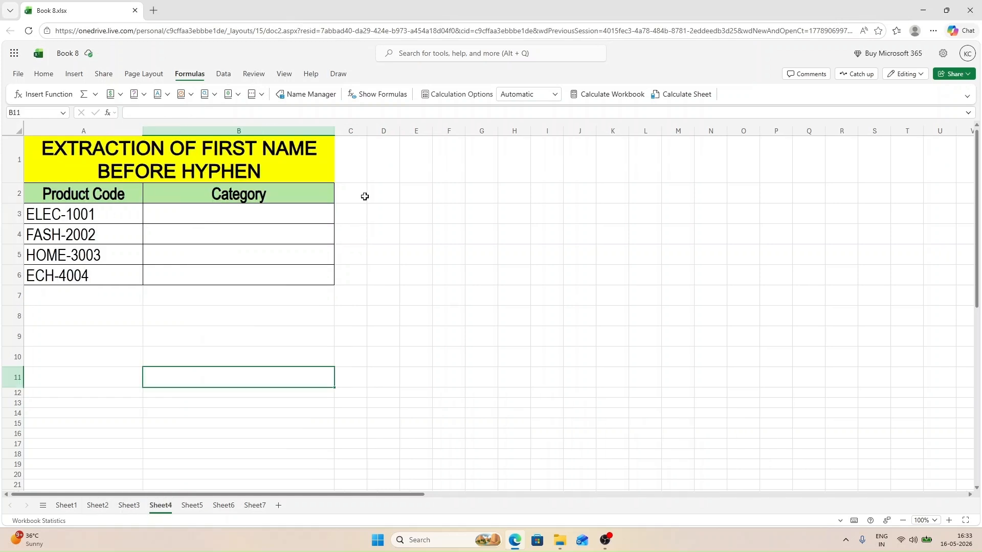
{"action": "left_click", "coordinate": [174, 210]}
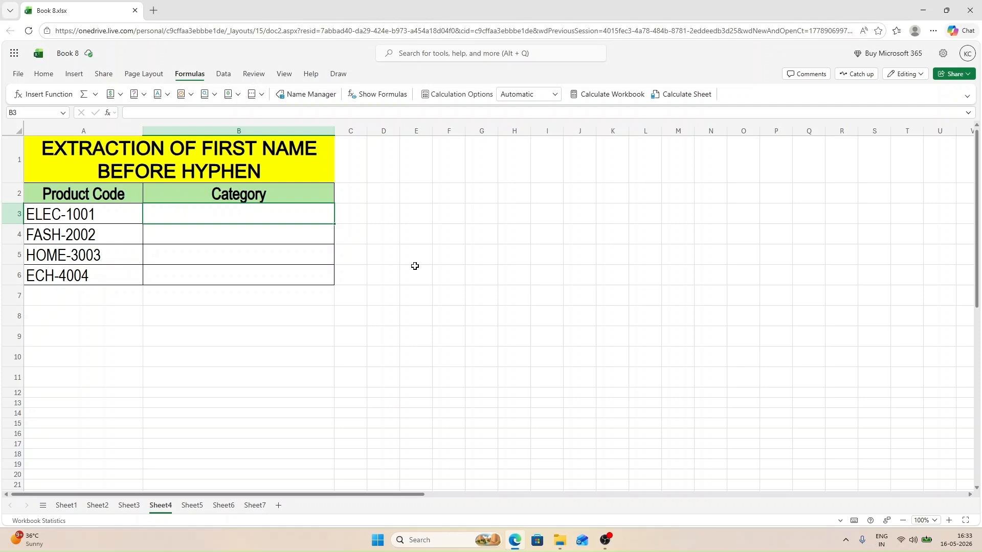
{"action": "type", "text": "="}
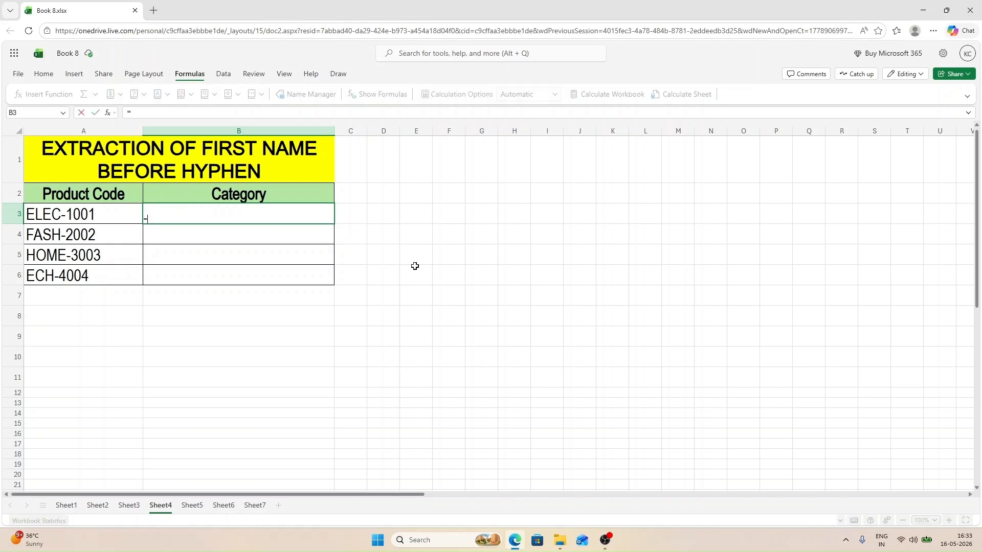
{"action": "type", "text": "textbefore"}
{"action": "key", "text": "Tab"}
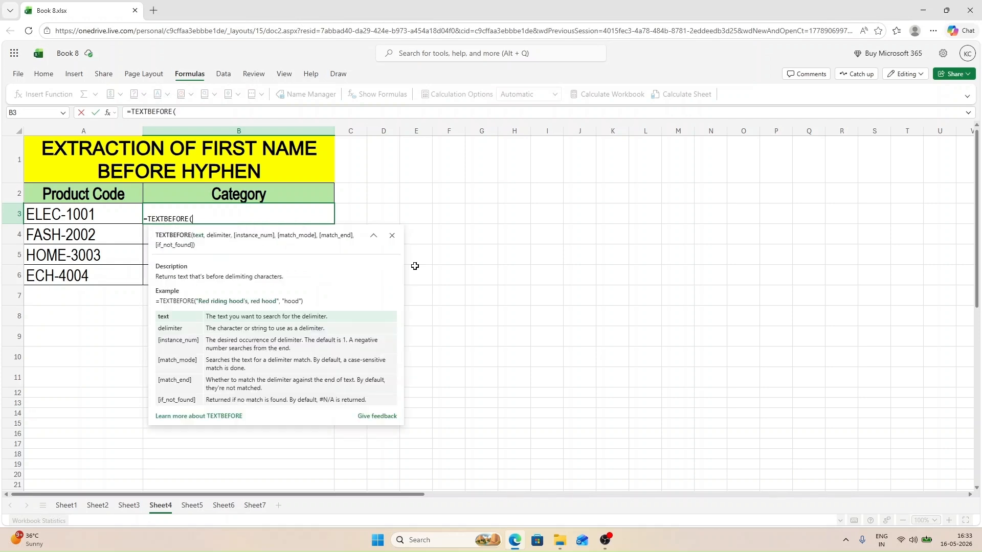
{"action": "left_click", "coordinate": [81, 215]}
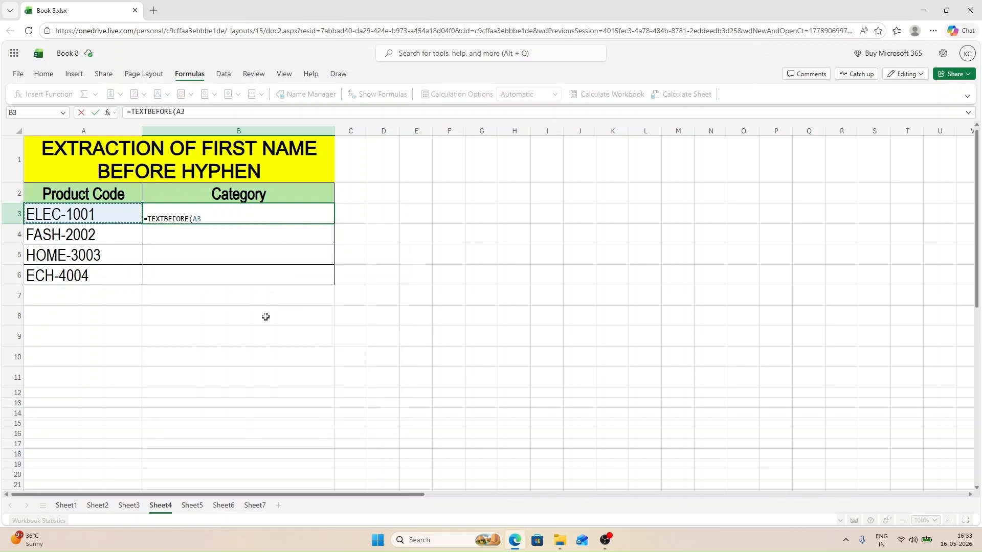
{"action": "type", "text": ","}
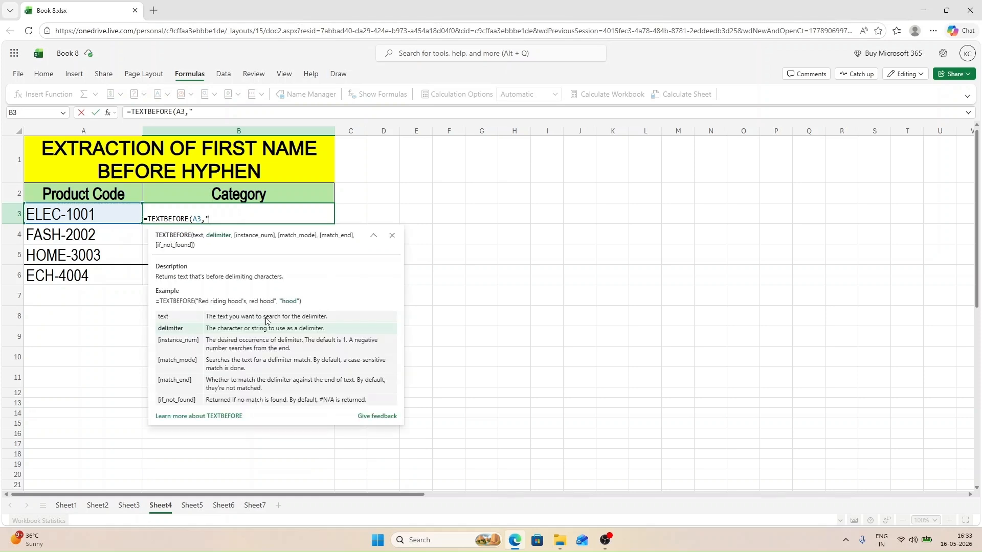
{"action": "type", "text": "\"-\")"}
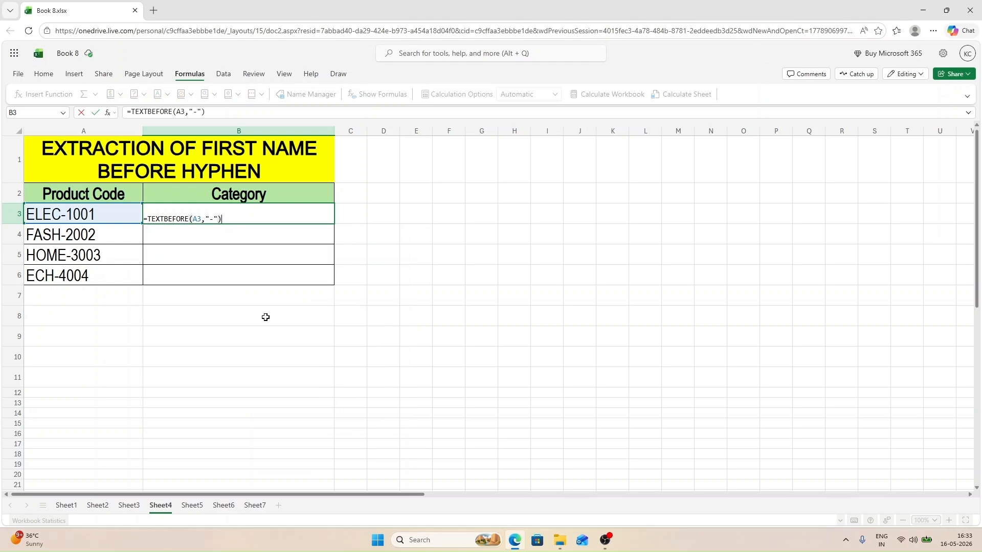
{"action": "key", "text": "ctrl+Return"}
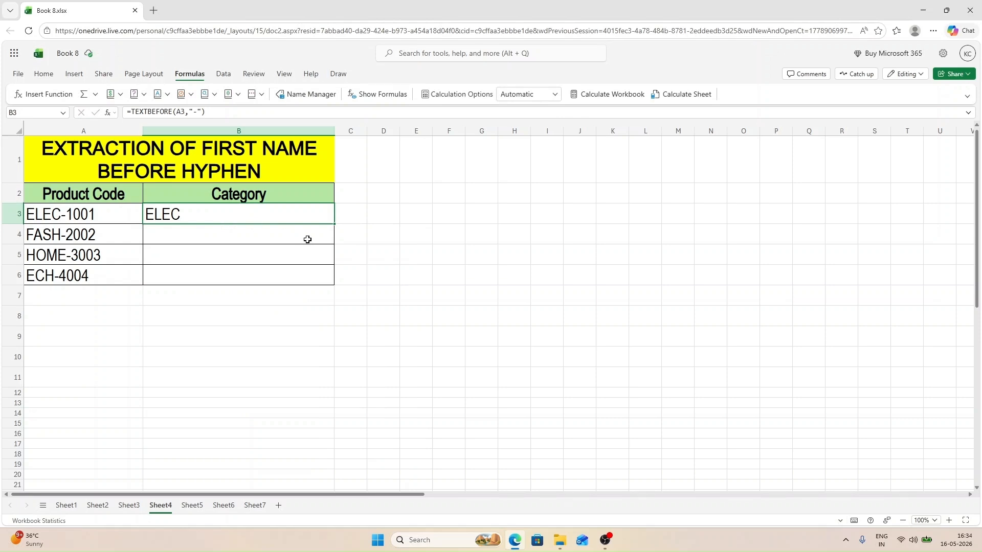
{"action": "double_click", "coordinate": [335, 223]}
{"action": "left_click", "coordinate": [256, 235]}
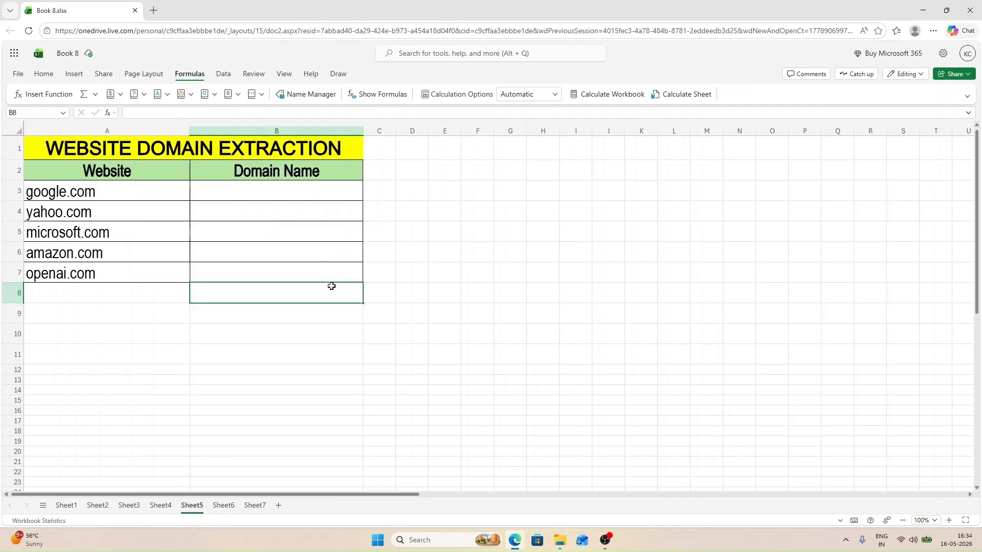
- On Sheet5, enter =TEXTBEFORE(A3,".") in B3 to extract the website's domain name and fill the formula down through B7
{"action": "left_click", "coordinate": [192, 505]}
{"action": "left_click", "coordinate": [232, 189]}
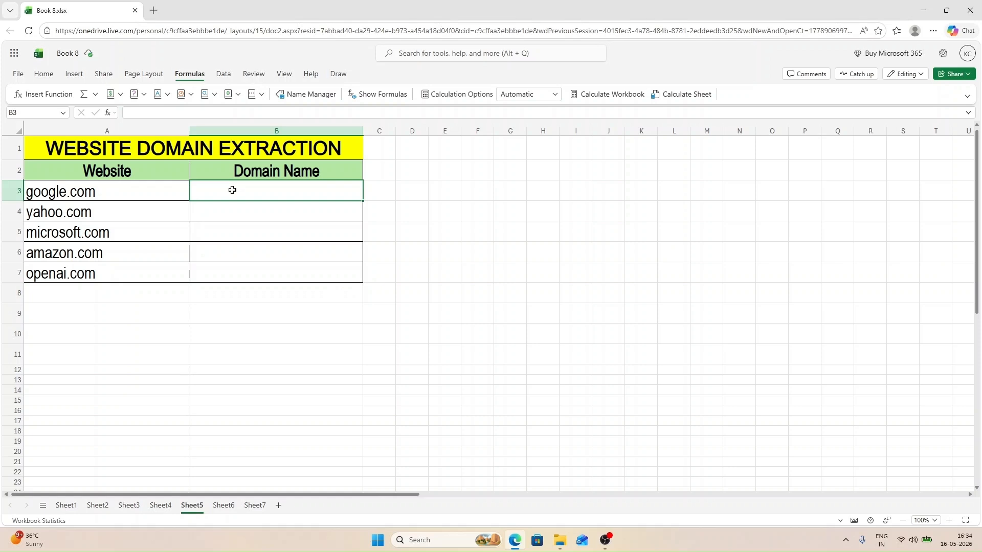
{"action": "type", "text": "="}
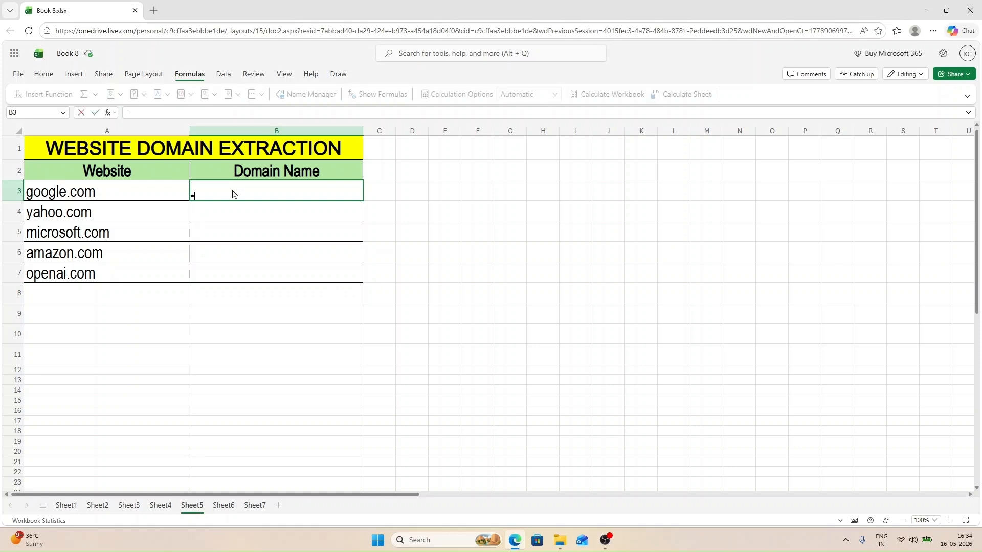
{"action": "type", "text": "t"}
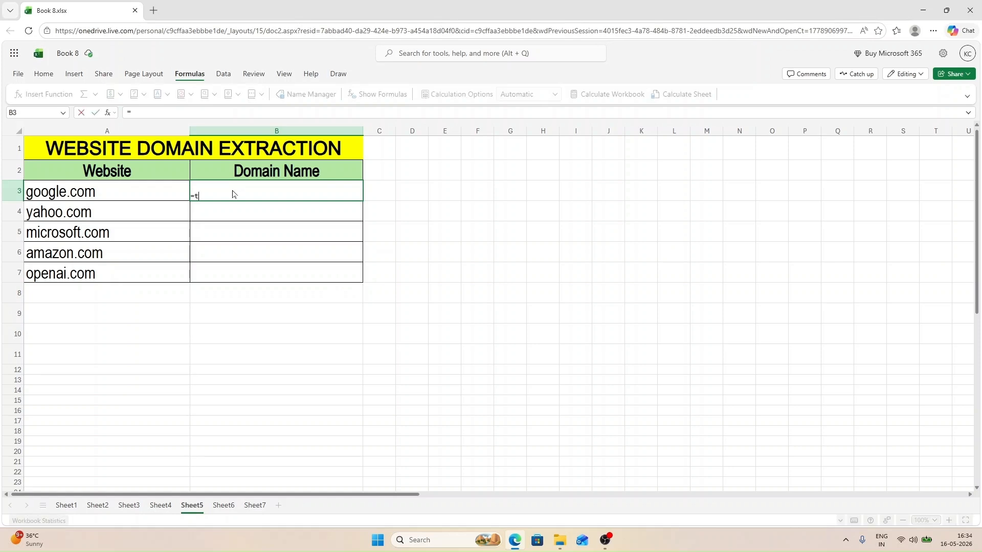
{"action": "type", "text": "extbe"}
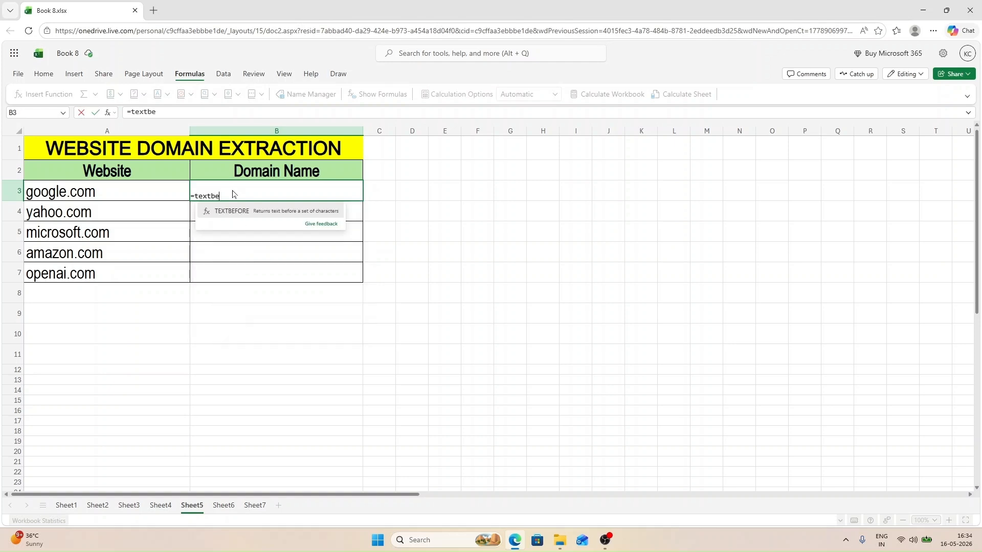
{"action": "key", "text": "Tab"}
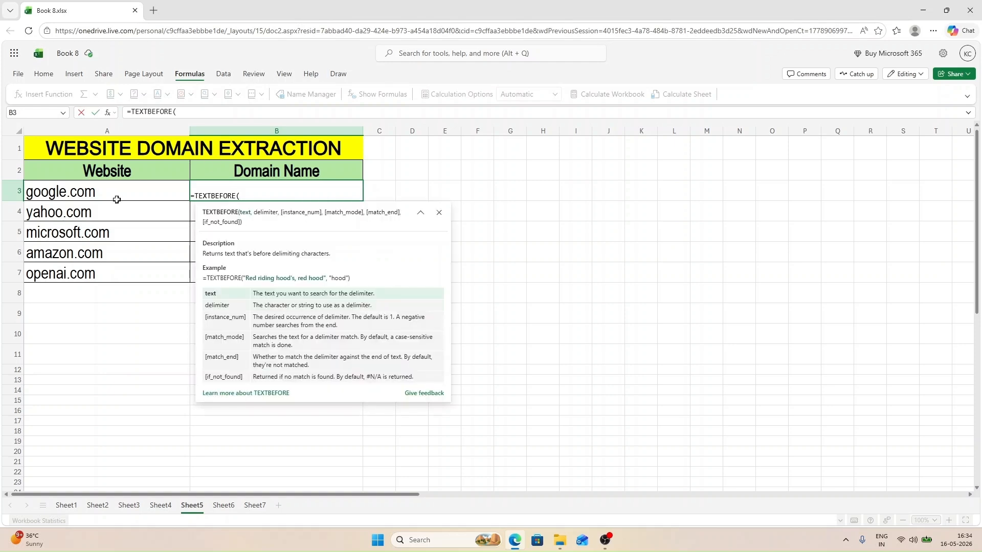
{"action": "left_click", "coordinate": [114, 195]}
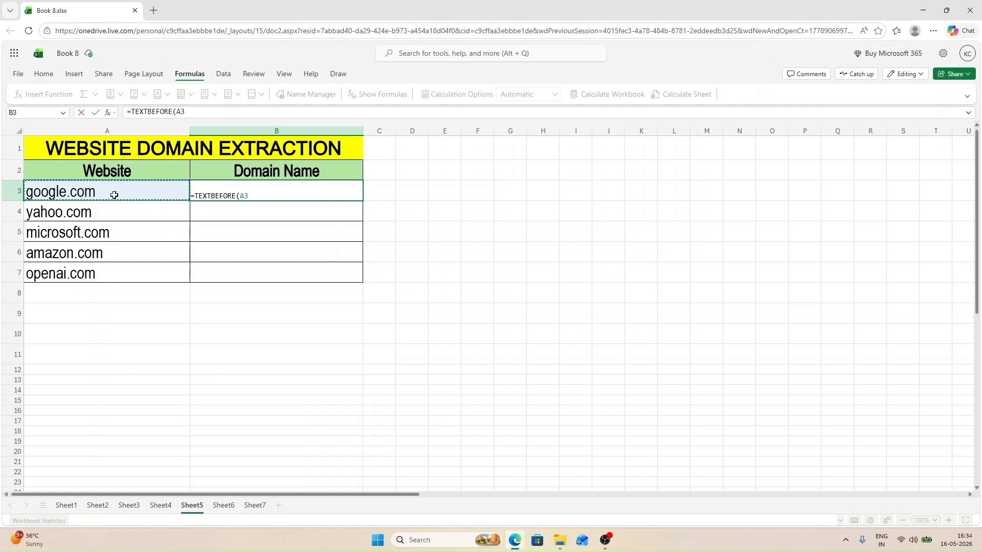
{"action": "type", "text": ",\"."}
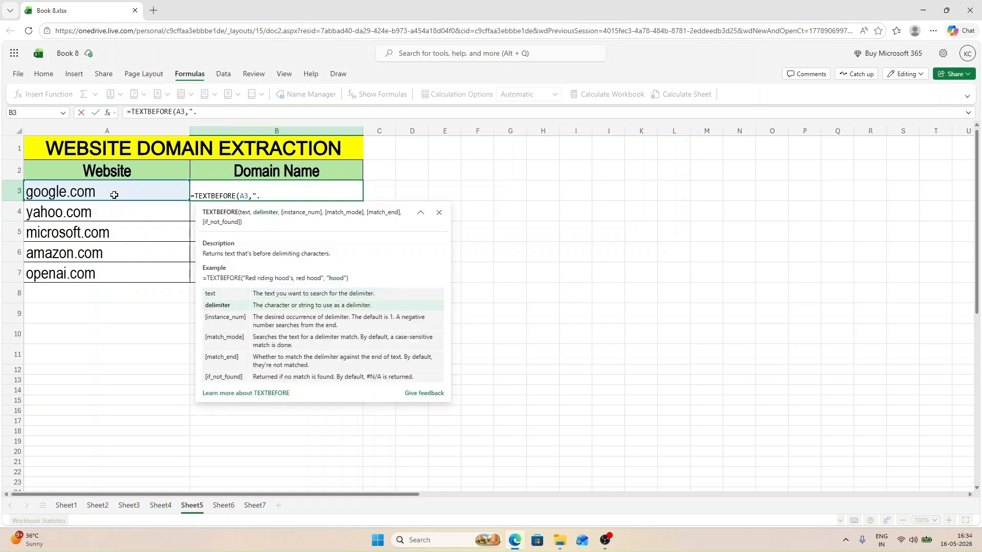
{"action": "type", "text": "\")"}
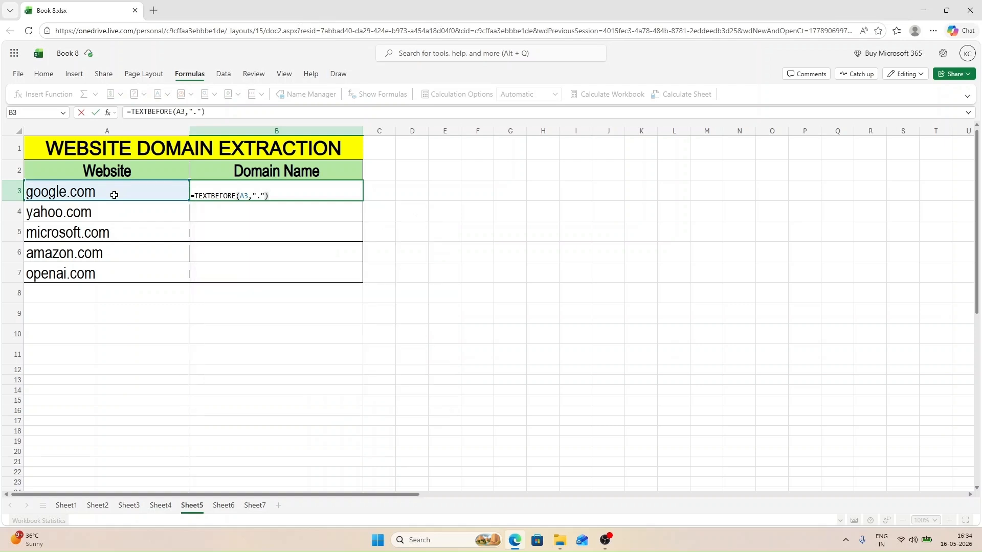
{"action": "key", "text": "ctrl+Return"}
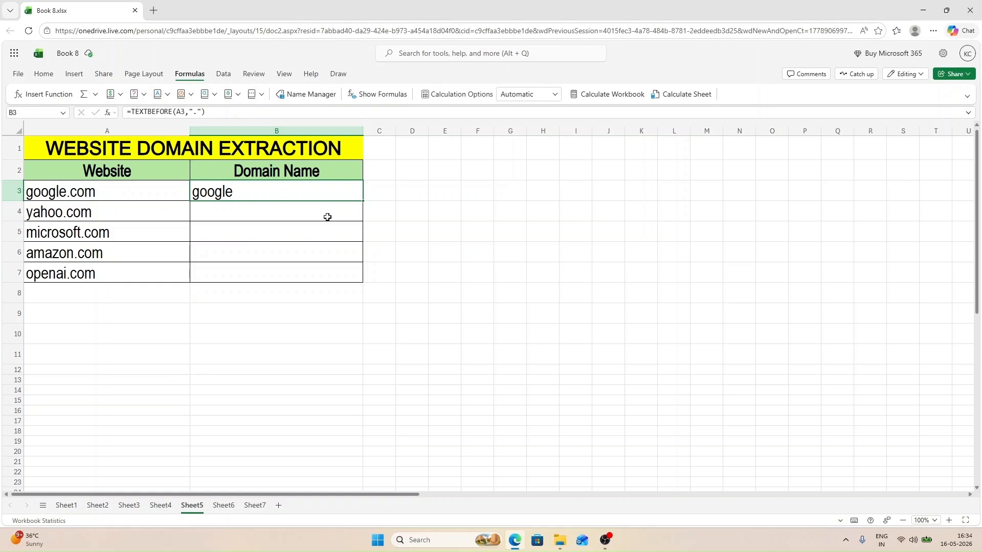
{"action": "double_click", "coordinate": [364, 202]}
{"action": "left_click", "coordinate": [299, 212]}
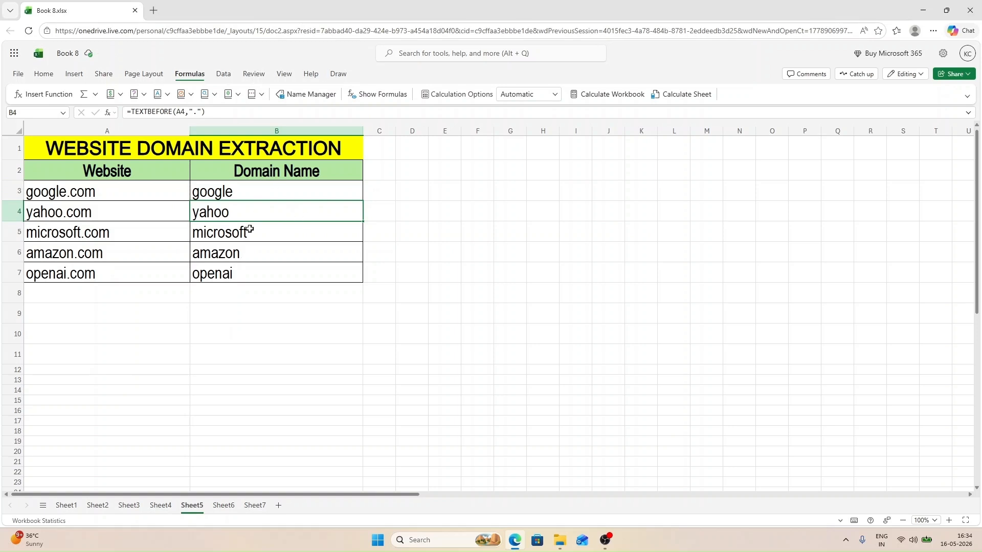
- On Sheet6, enter =TEXTBEFORE(A3,"/") in B3 to extract the text before the first slash of the invoice ID
{"action": "left_click", "coordinate": [223, 505]}
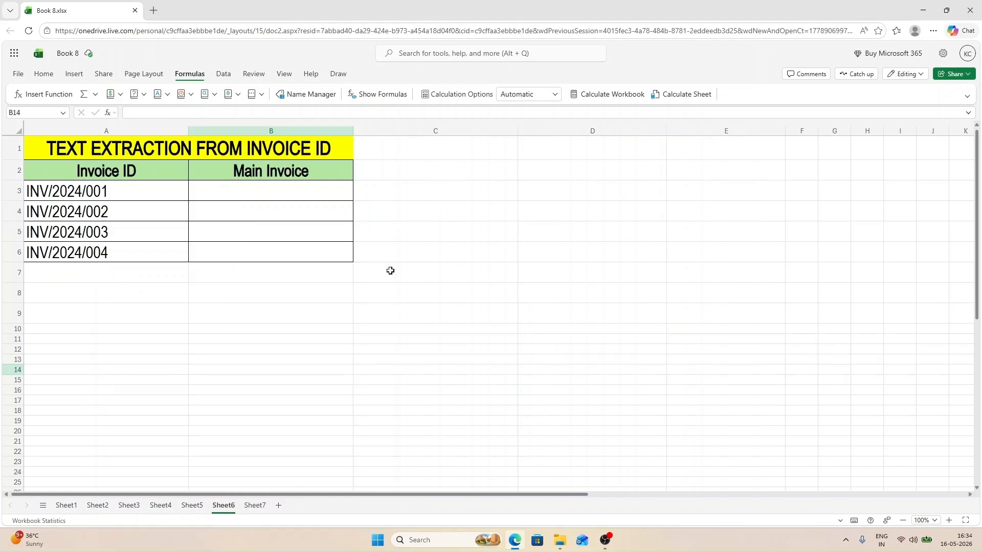
{"action": "left_click", "coordinate": [271, 194]}
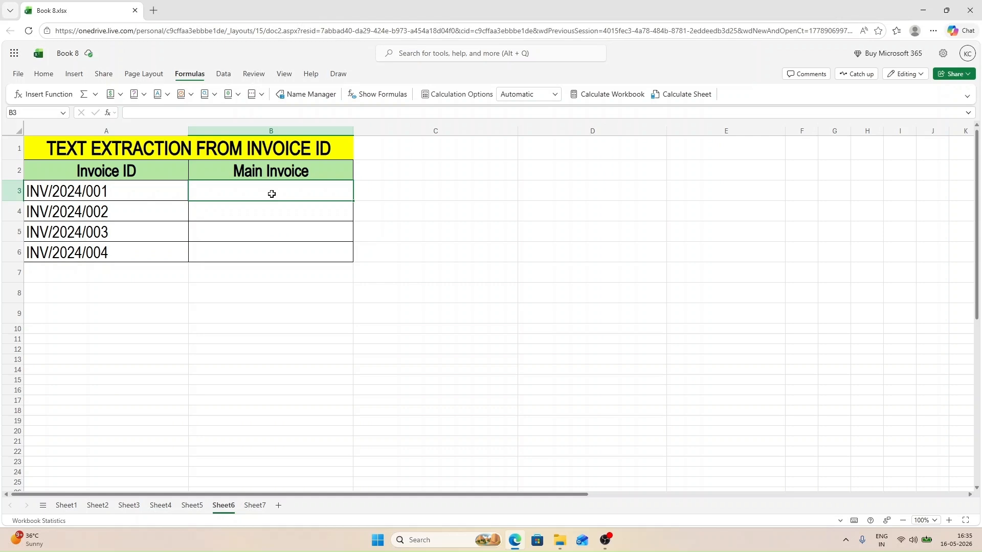
{"action": "type", "text": "="}
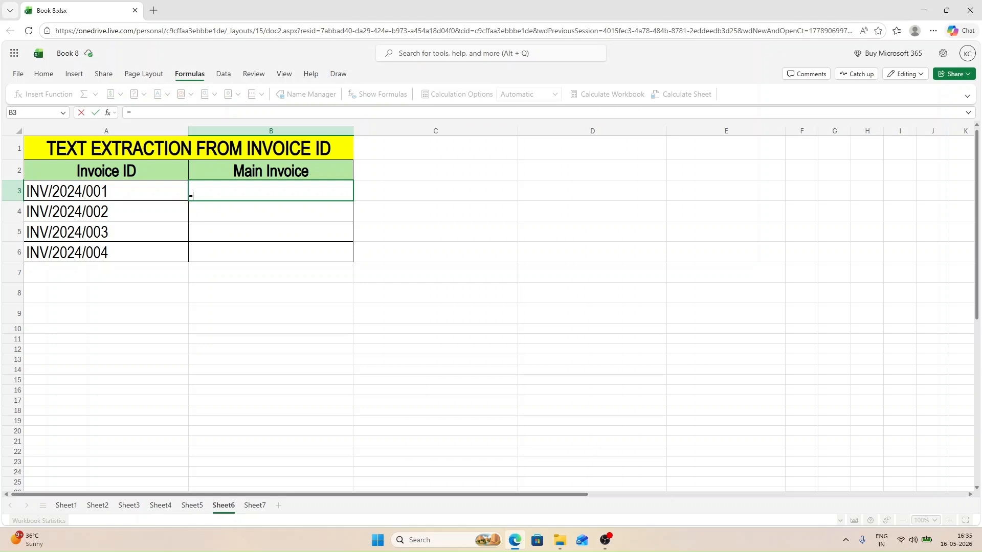
{"action": "type", "text": "textbefore"}
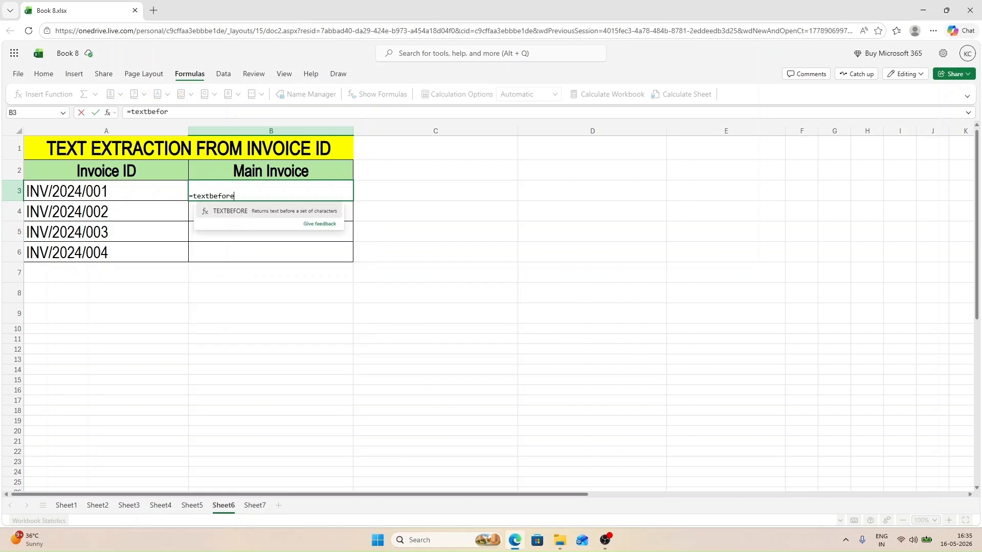
{"action": "key", "text": "Tab"}
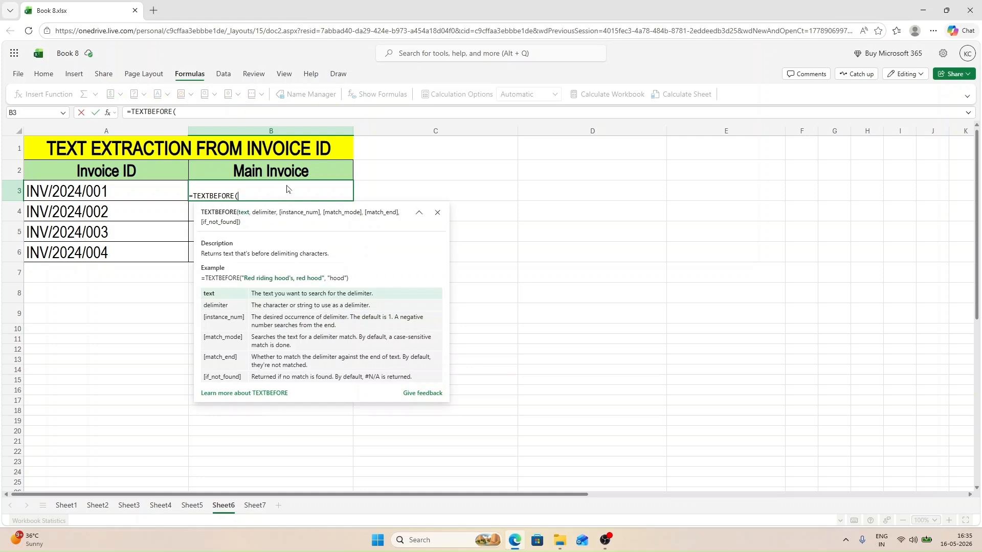
{"action": "left_click", "coordinate": [115, 192]}
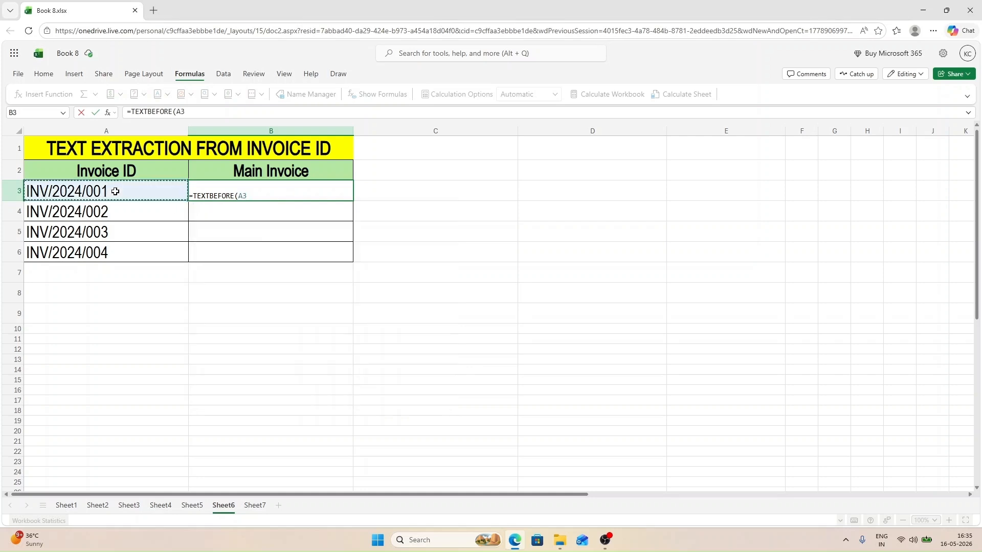
{"action": "type", "text": ","}
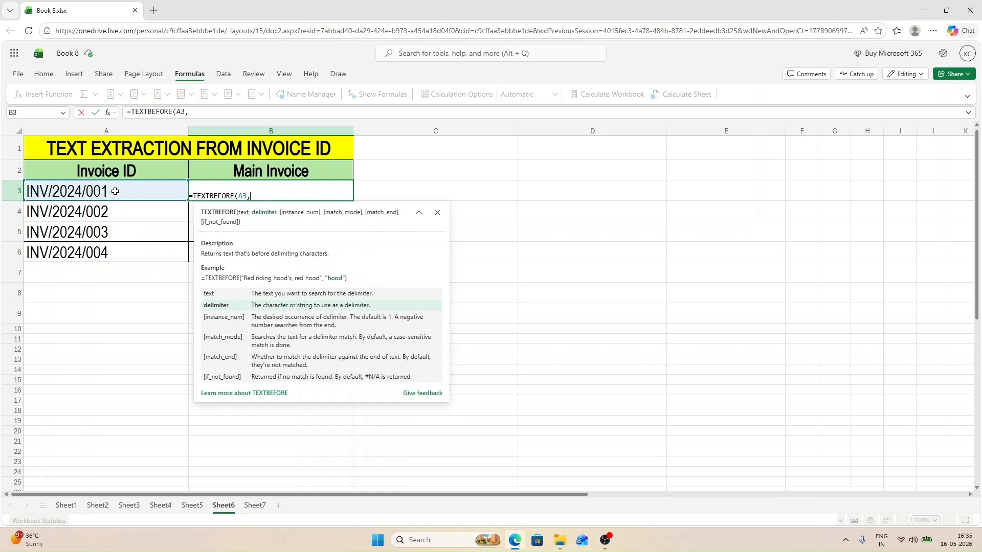
{"action": "type", "text": "\"/\""}
{"action": "type", "text": ")"}
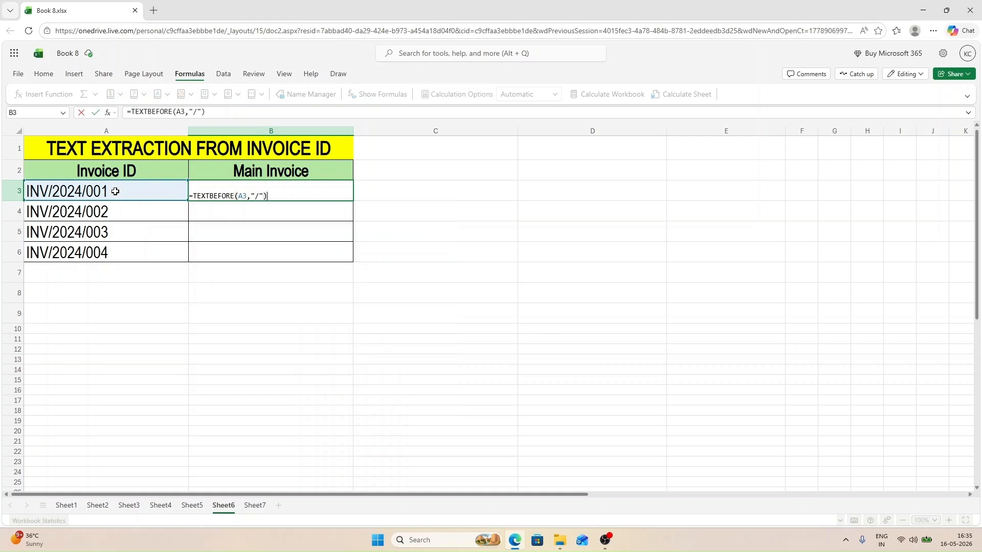
{"action": "key", "text": "Return"}
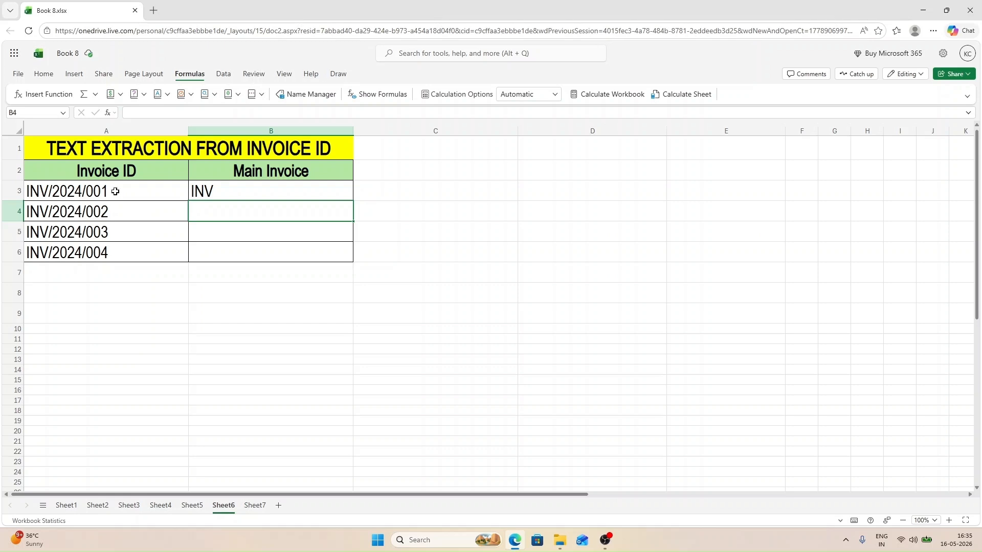
- Fill the invoice formula from B3 down through B6 and check the copied formula in B4 against the source invoice IDs
{"action": "left_click", "coordinate": [295, 192]}
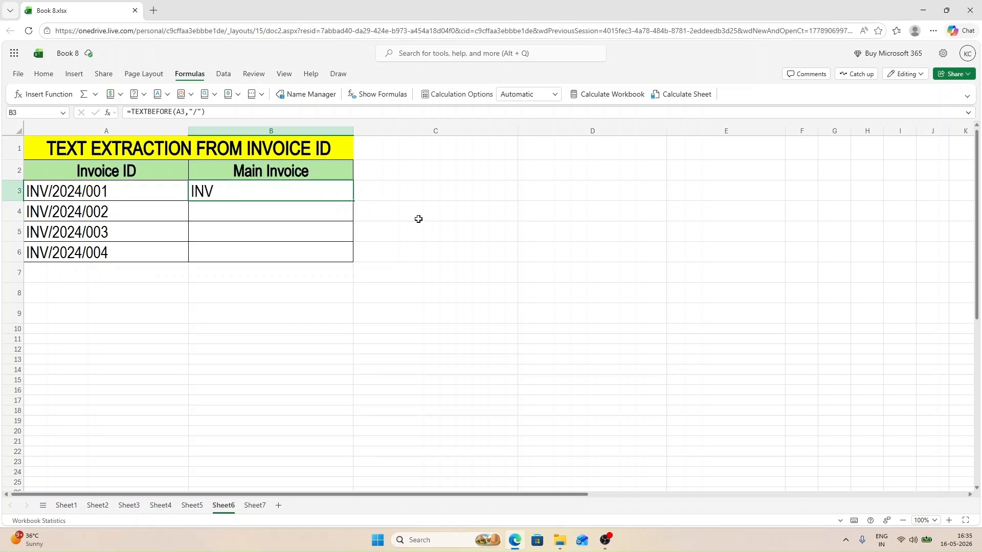
{"action": "double_click", "coordinate": [353, 201]}
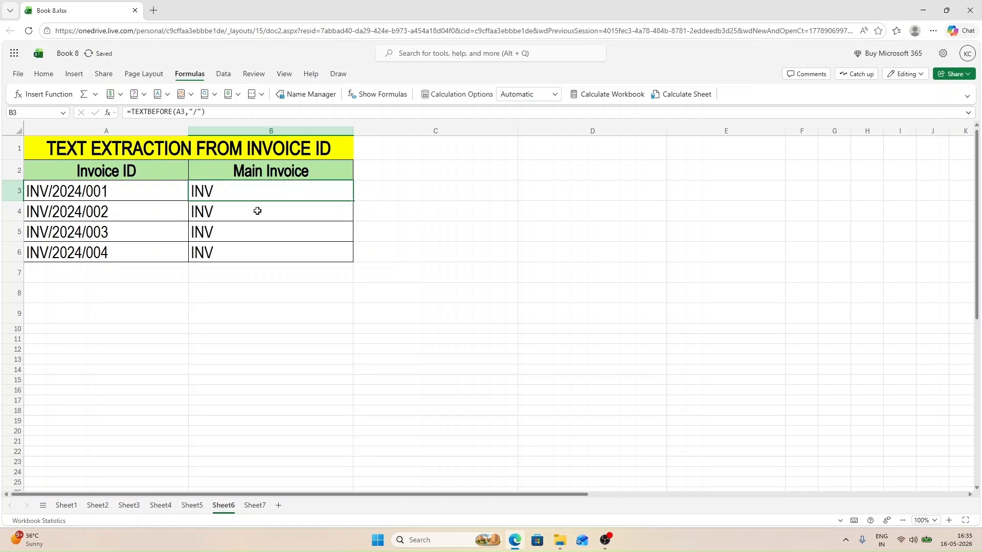
{"action": "left_click", "coordinate": [257, 210]}
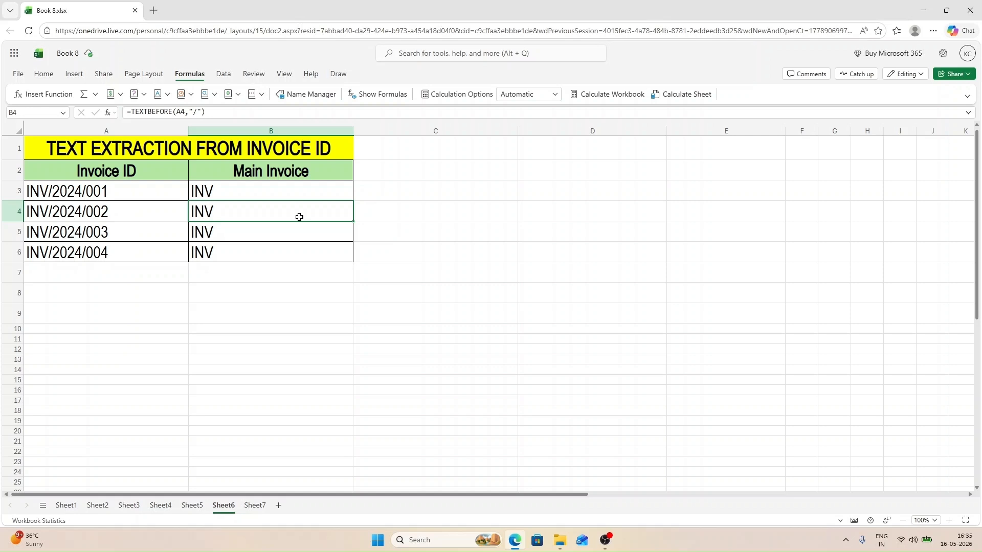
{"action": "left_click", "coordinate": [144, 194]}
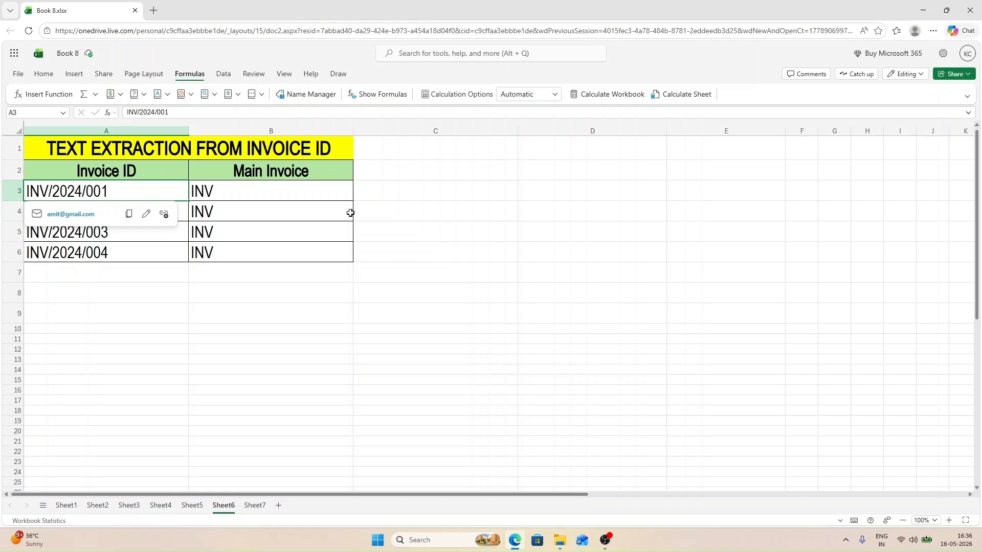
{"action": "left_click", "coordinate": [414, 211]}
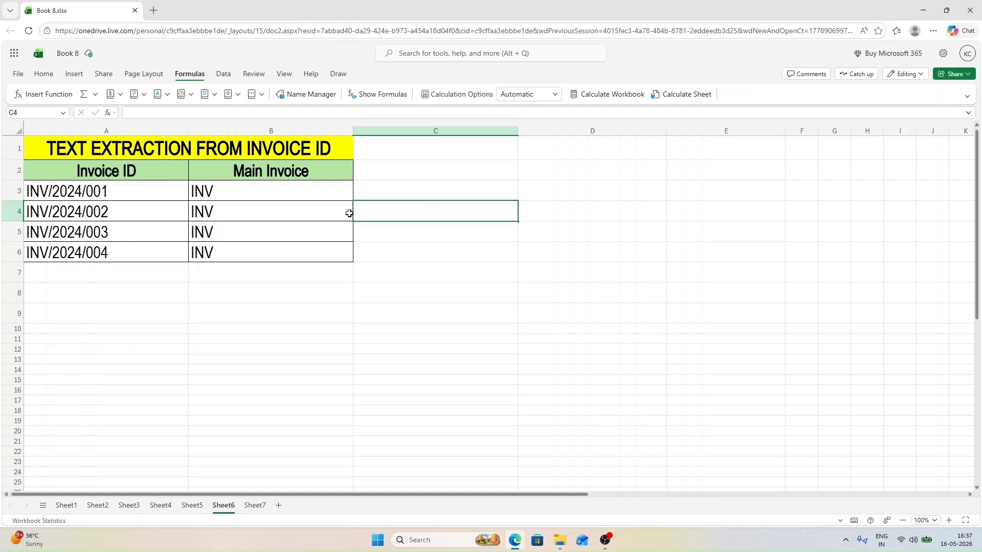
- Enter the sample text INV/2024 in B7, below the Main Invoice column, as an example of the desired extraction
{"action": "left_click", "coordinate": [240, 282]}
{"action": "type", "text": "INV/2024"}
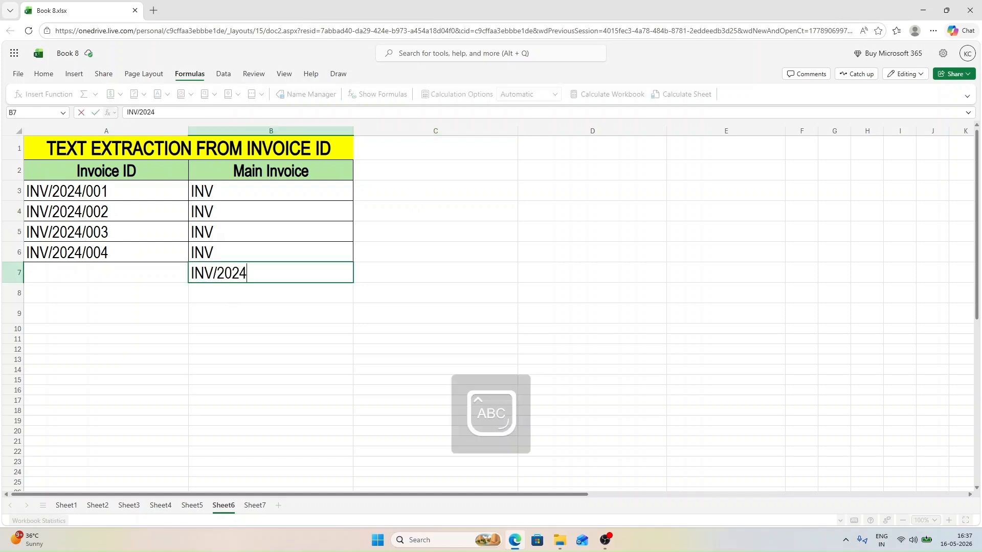
{"action": "key", "text": "ctrl+Return"}
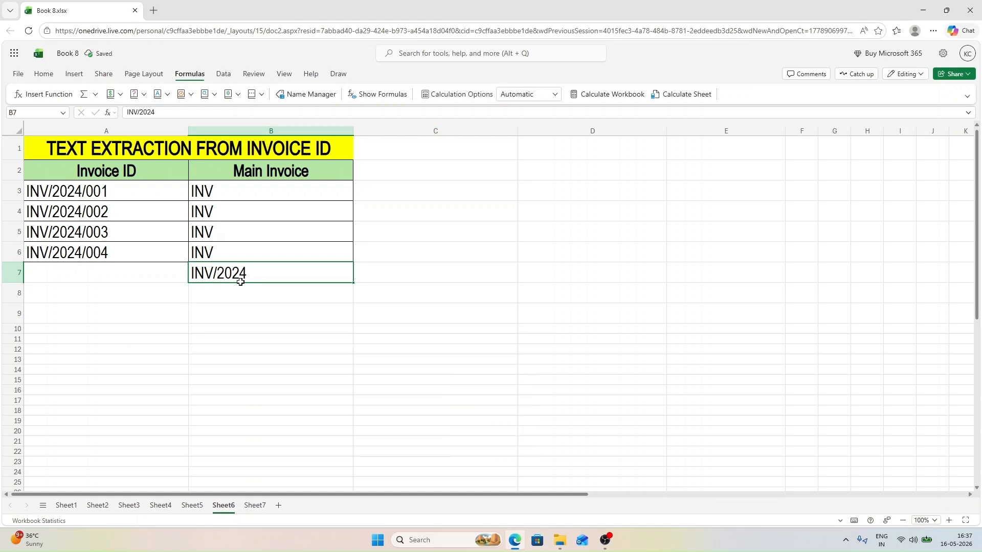
- Enter =TEXTBEFORE(A3,"/",2) in C3 to extract the invoice text before the second slash, and review the formula against the sample in B7
{"action": "left_click", "coordinate": [393, 188]}
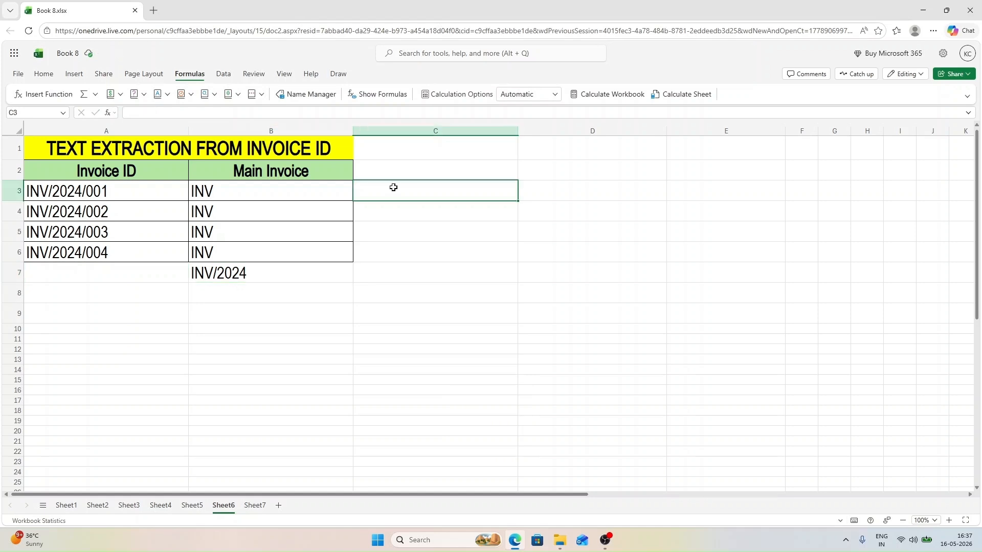
{"action": "type", "text": "="}
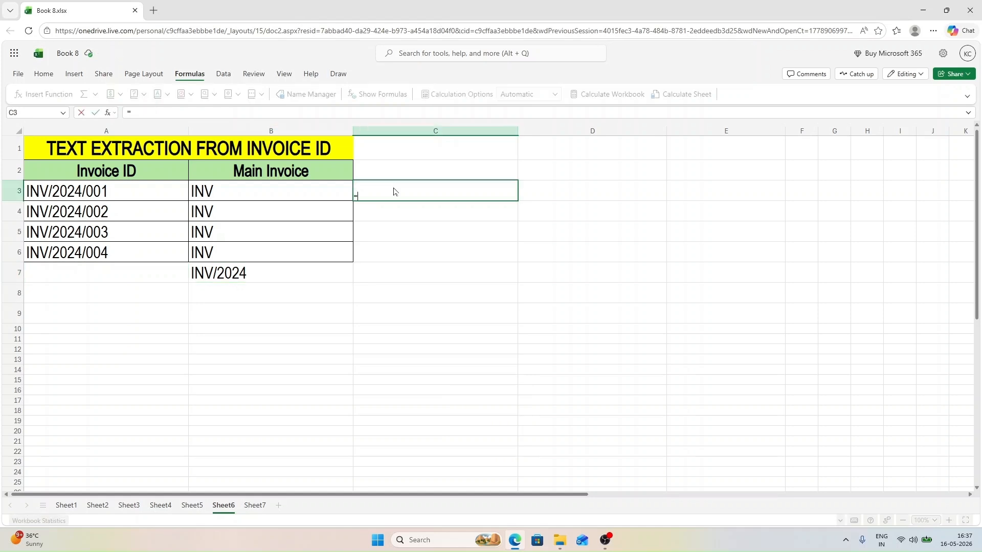
{"action": "type", "text": "TEXTB"}
{"action": "key", "text": "Tab"}
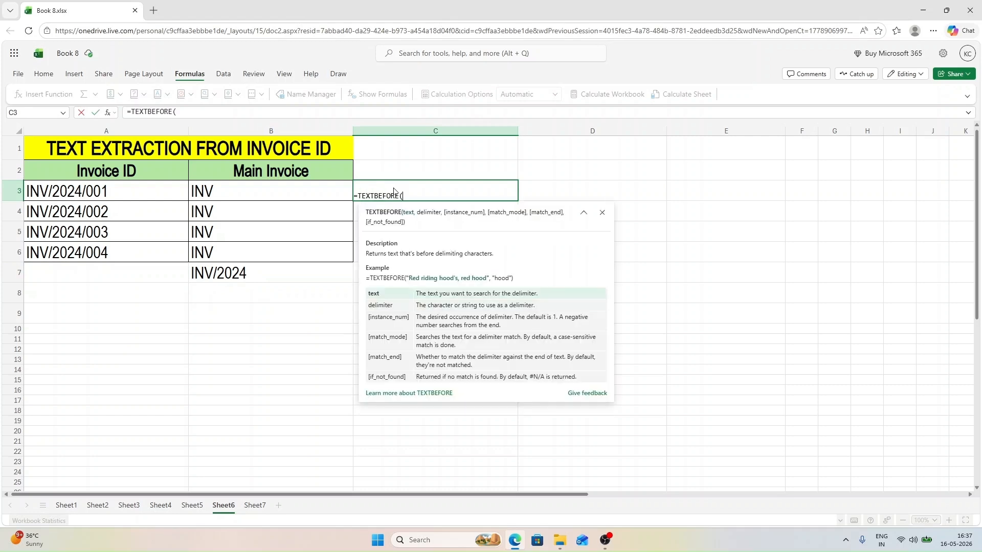
{"action": "left_click", "coordinate": [93, 194]}
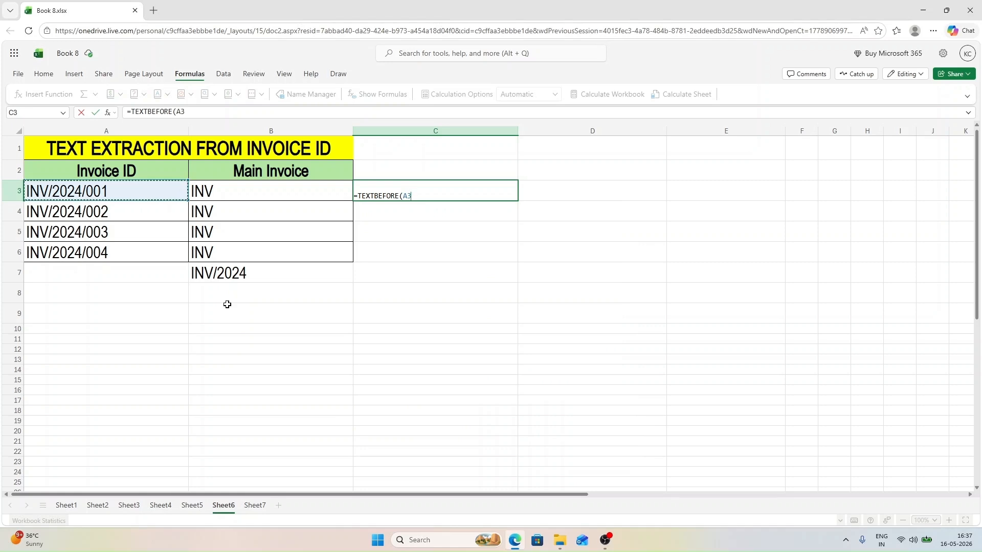
{"action": "type", "text": ","}
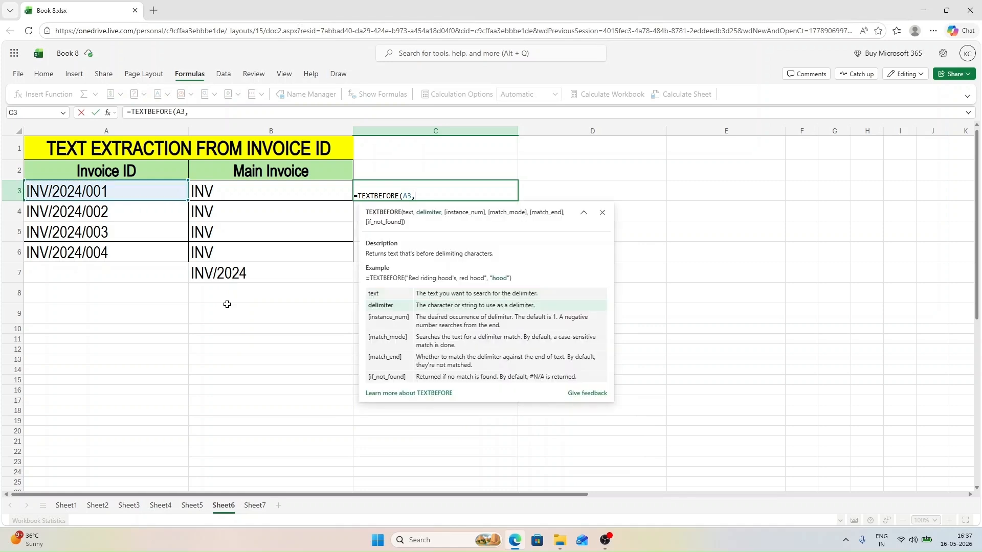
{"action": "type", "text": "\"/\","}
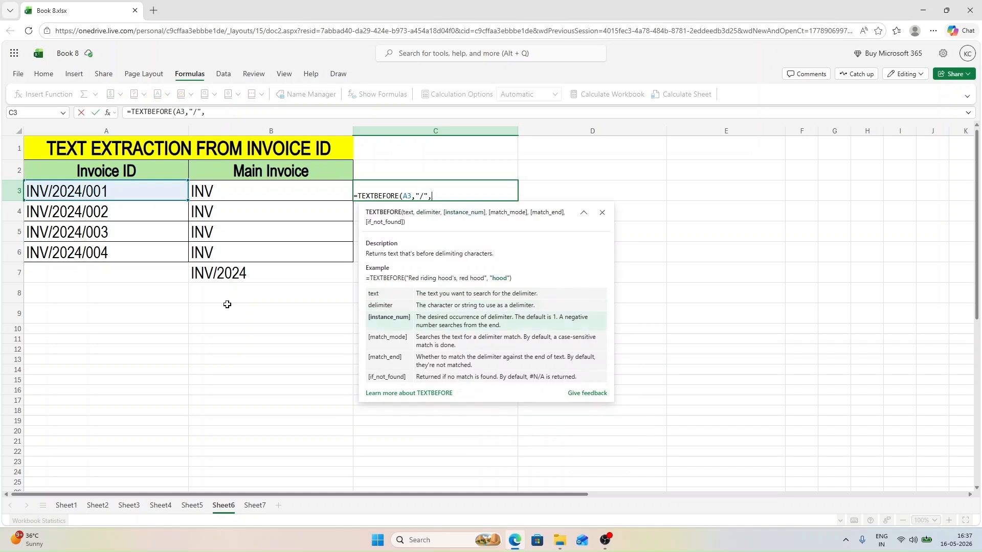
{"action": "type", "text": "2)"}
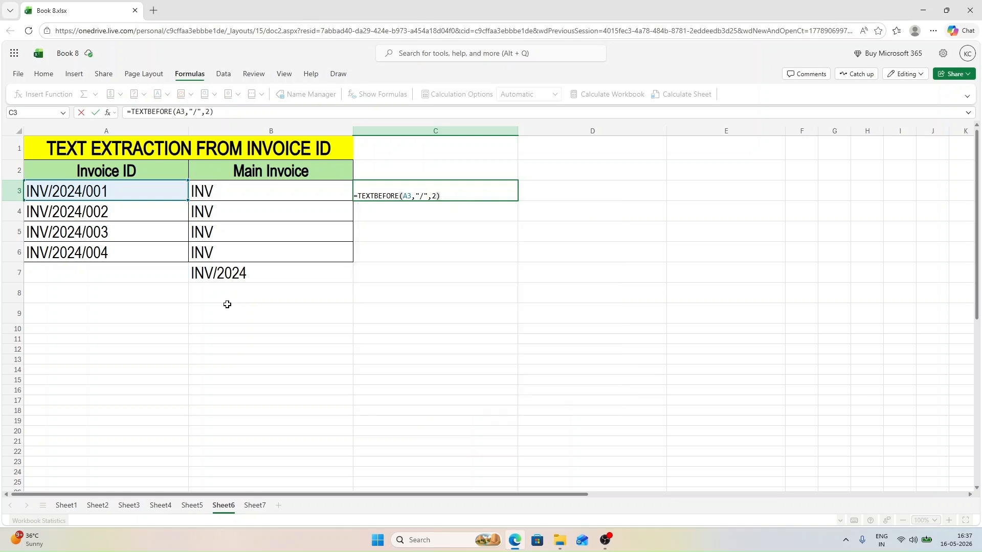
{"action": "key", "text": "Return"}
{"action": "key", "text": "Up"}
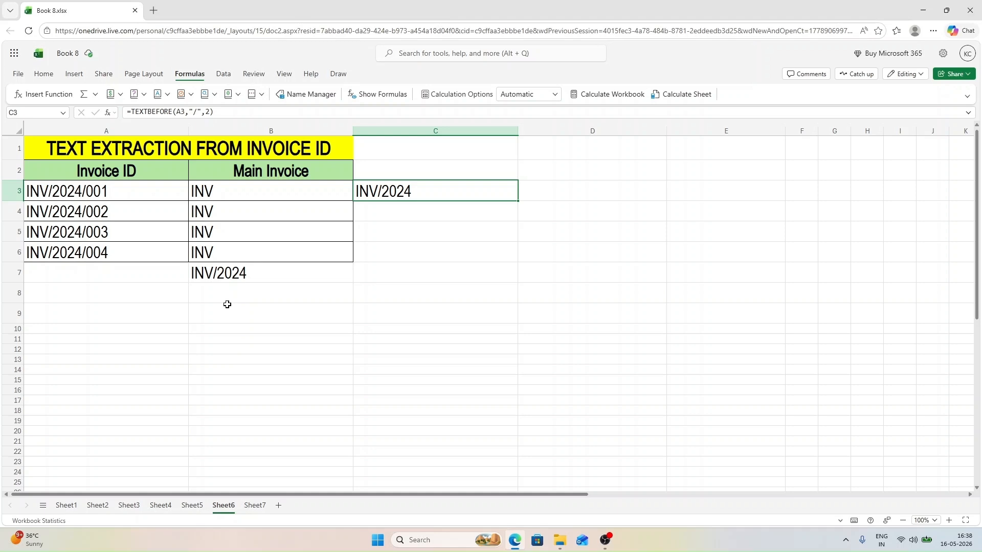
{"action": "double_click", "coordinate": [437, 194]}
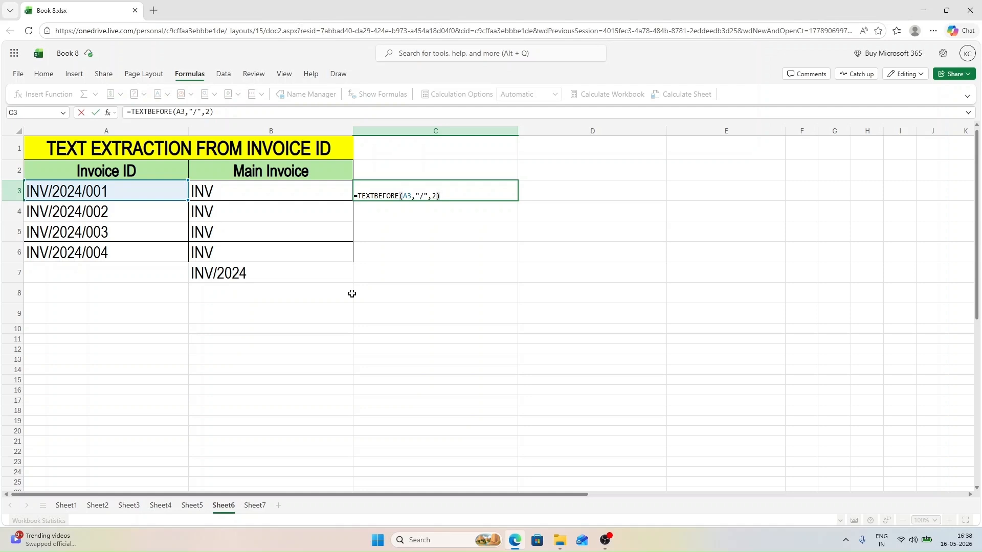
{"action": "left_click", "coordinate": [249, 275]}
{"action": "left_click", "coordinate": [420, 183]}
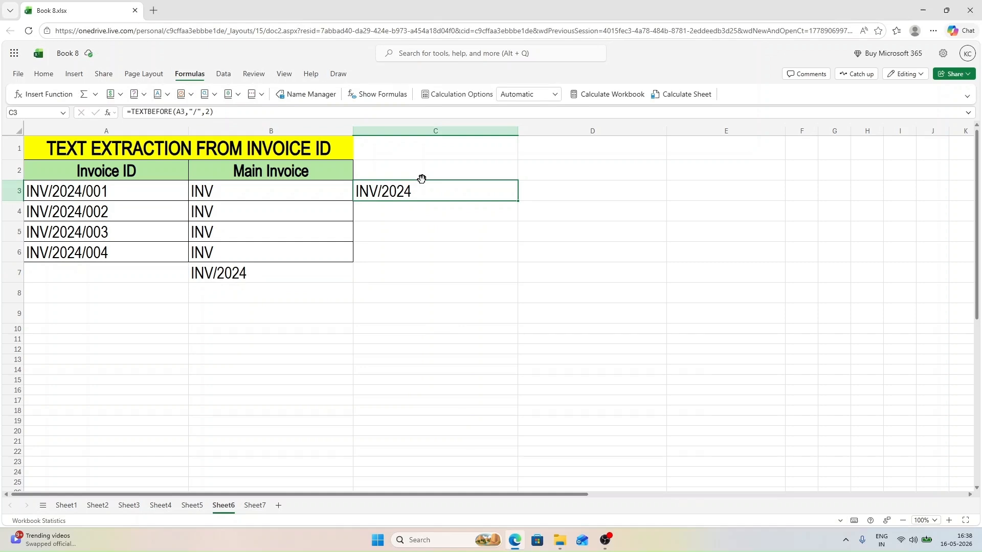
- Enter the sample text INV/2024/001/JK in C4 as an invoice ID containing three slashes
{"action": "left_click", "coordinate": [430, 214]}
{"action": "type", "text": "INV"}
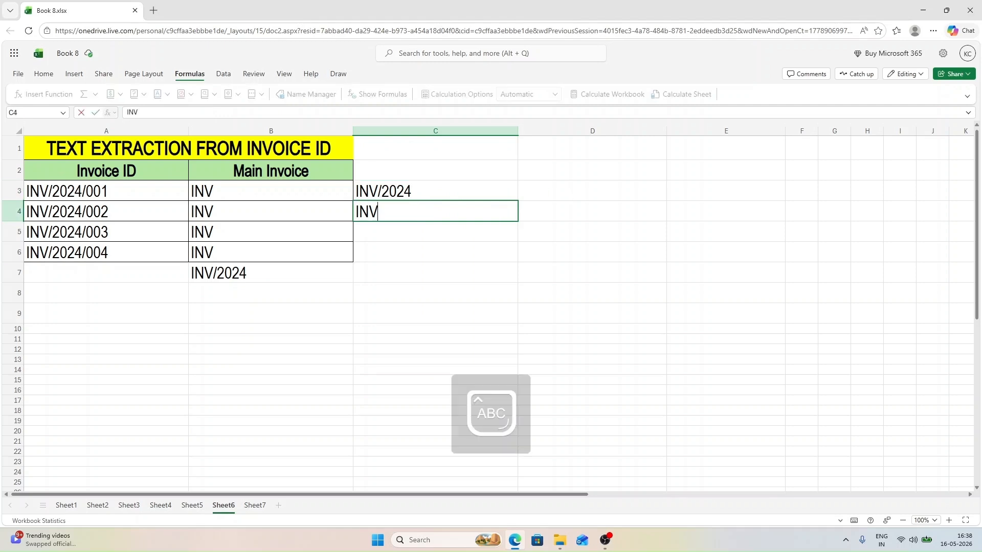
{"action": "type", "text": "/2024/"}
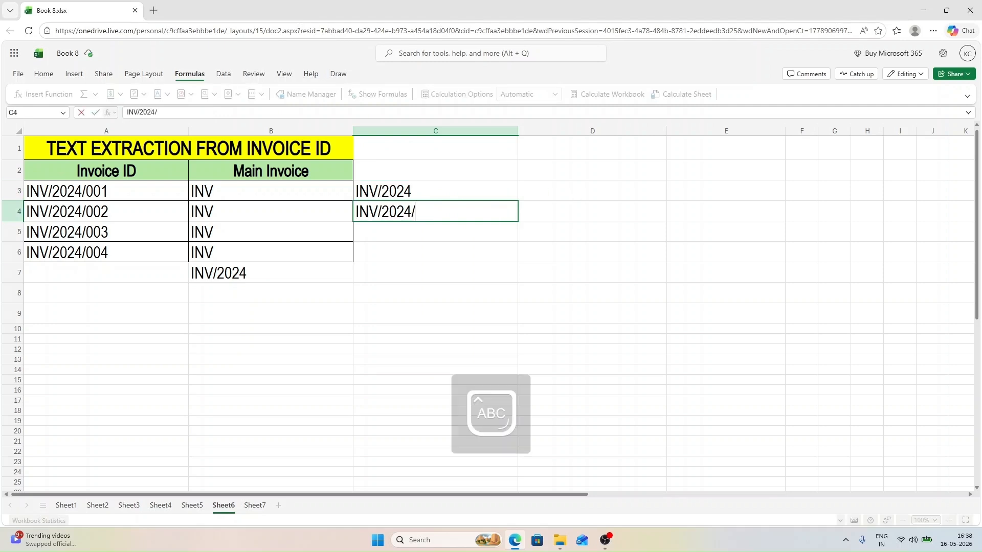
{"action": "type", "text": "001/JK"}
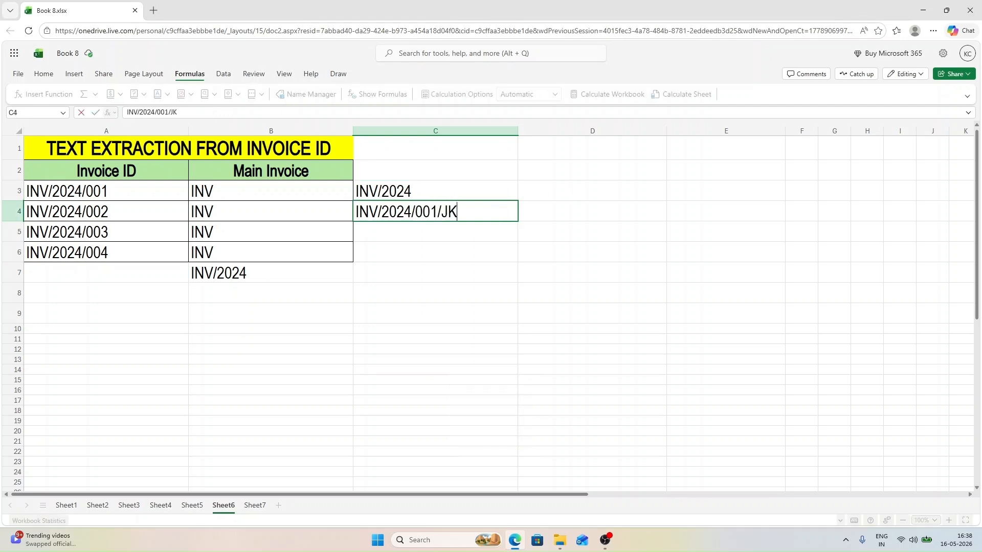
{"action": "key", "text": "Return"}
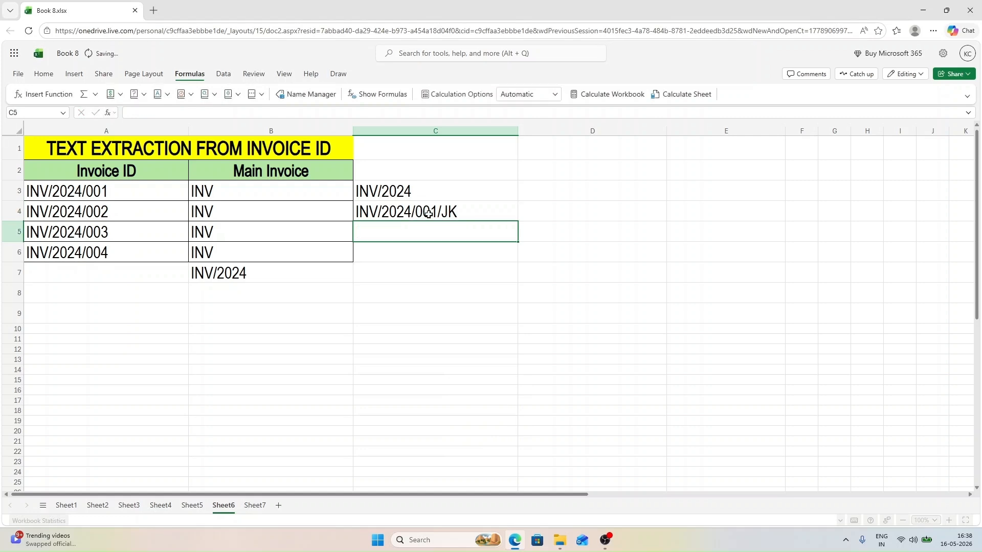
- Enter =TEXTBEFORE(C4,"/",3) in C5 to extract the text before the third slash of the sample in C4
{"action": "left_click", "coordinate": [428, 214]}
{"action": "key", "text": "Down"}
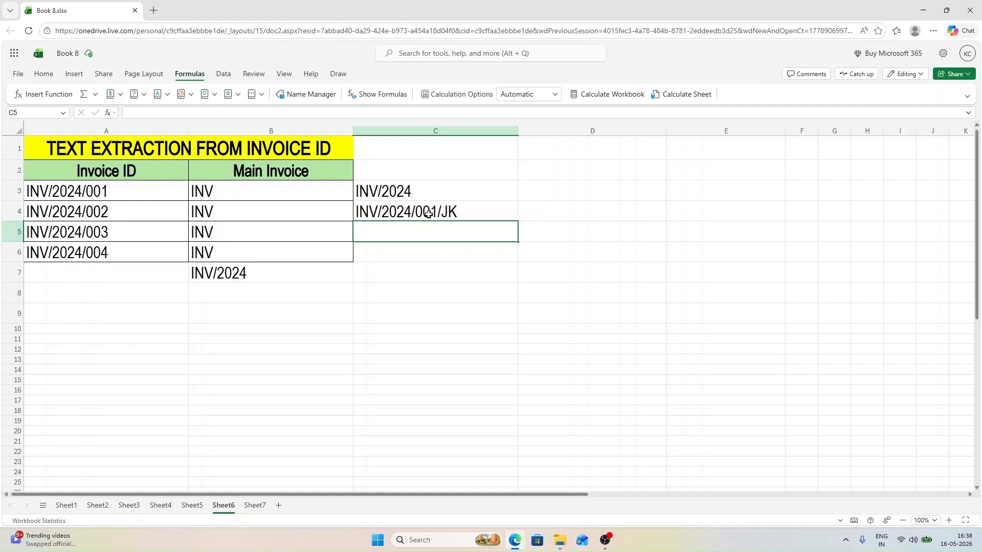
{"action": "type", "text": "="}
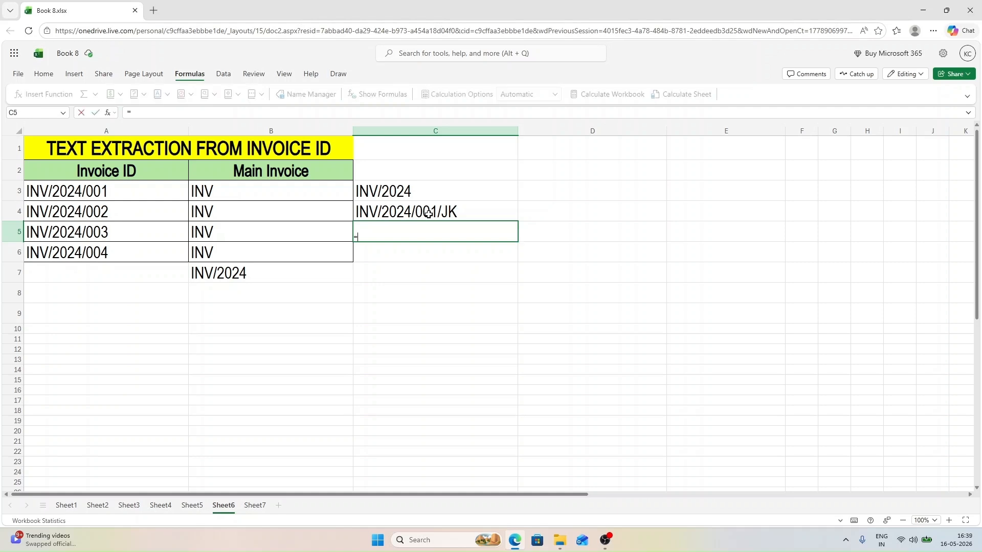
{"action": "type", "text": "textbef"}
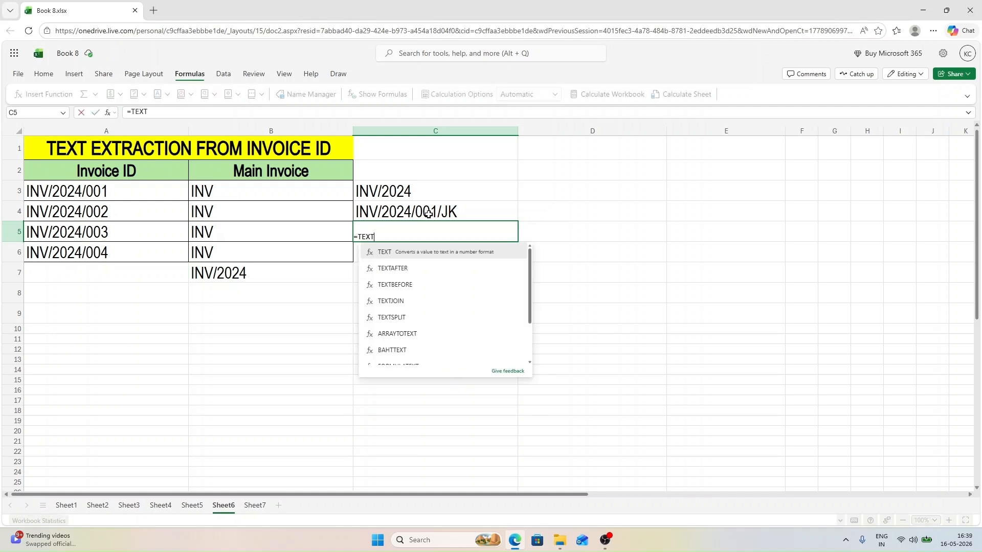
{"action": "key", "text": "Tab"}
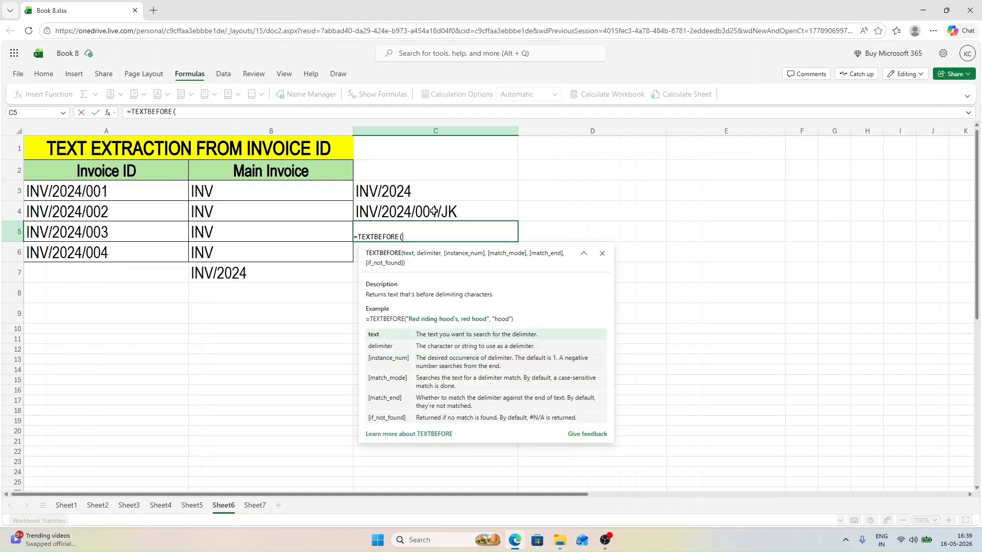
{"action": "left_click", "coordinate": [433, 211]}
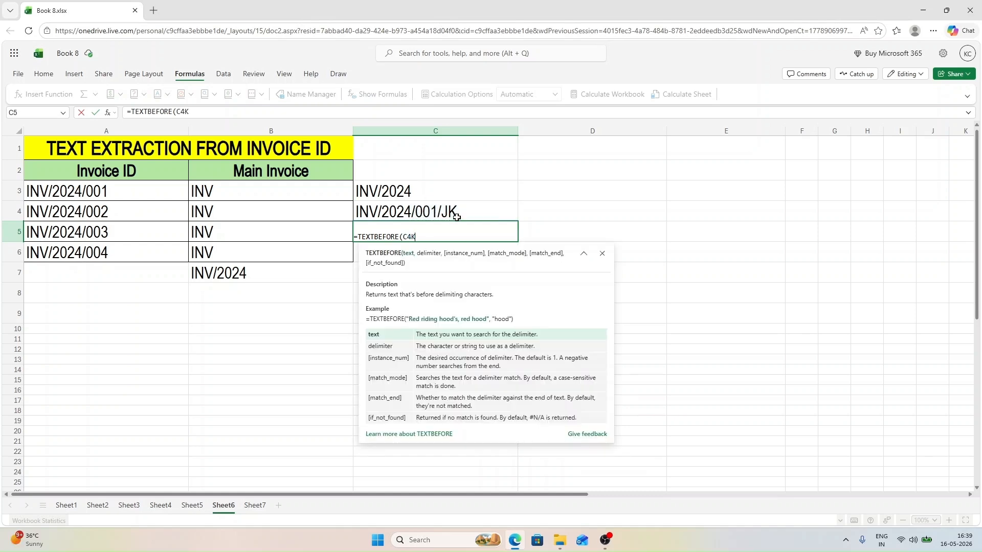
{"action": "type", "text": ",\""}
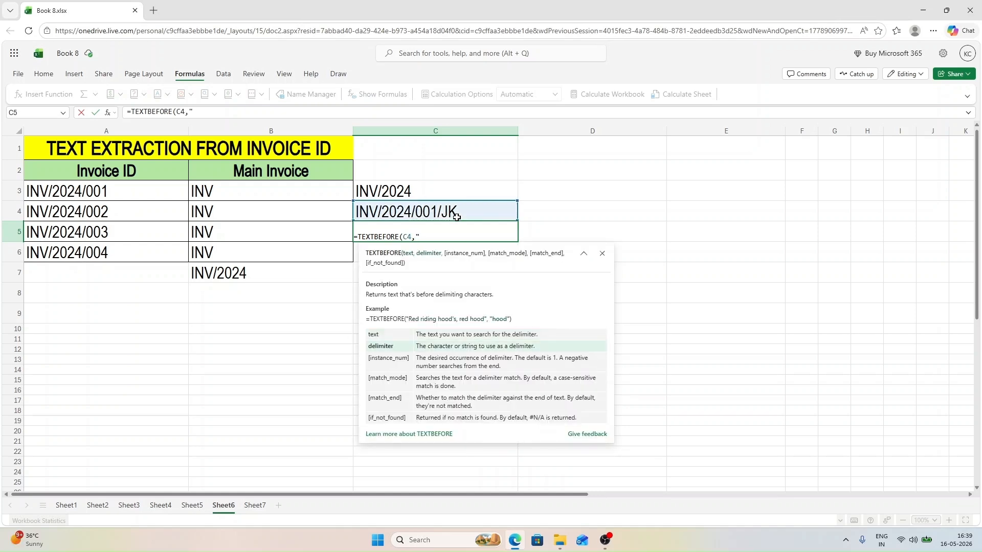
{"action": "type", "text": "/\",3)"}
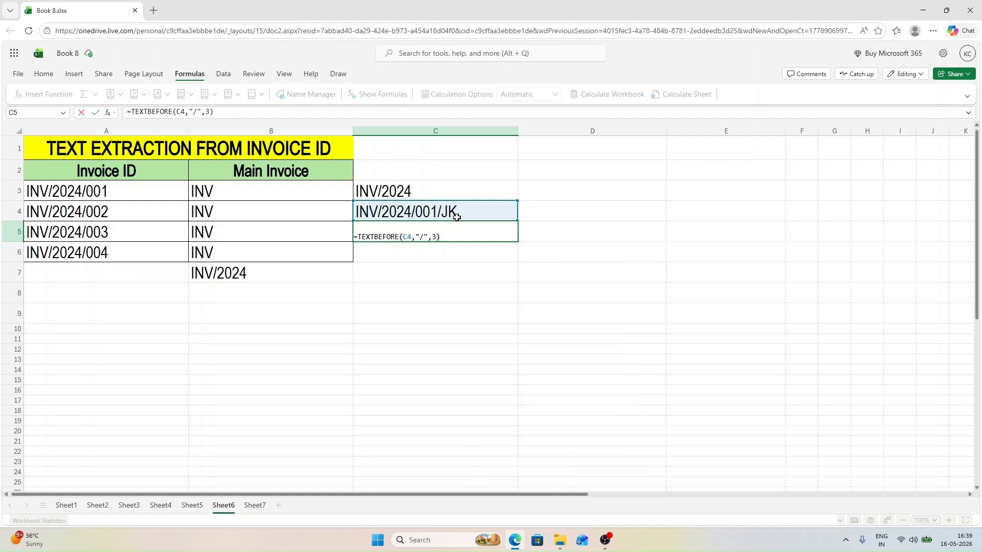
{"action": "key", "text": "Return"}
{"action": "key", "text": "Up"}
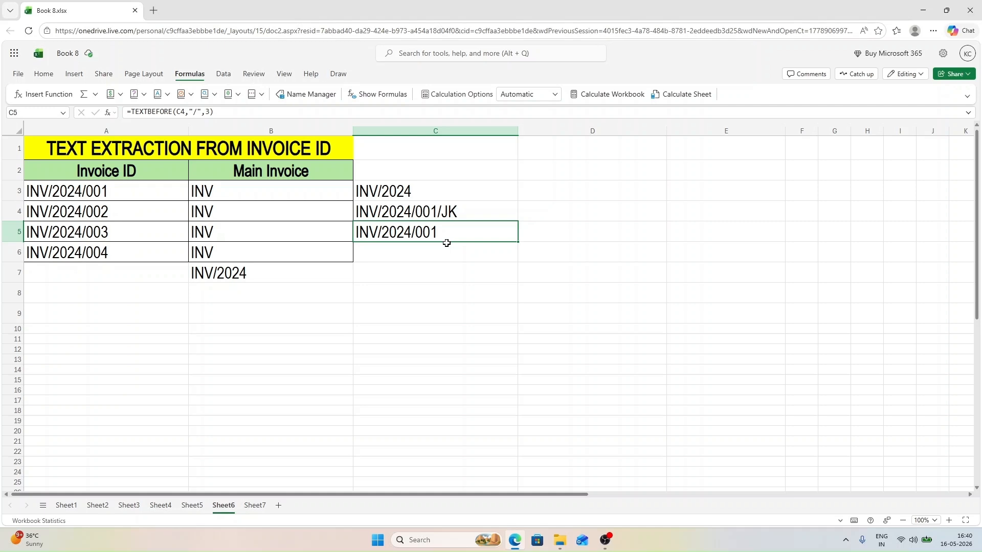
- On Sheet7, enter =LEFT(A3,4) in B3 to take the email's first four characters and fill the formula down through B8
{"action": "left_click", "coordinate": [253, 506]}
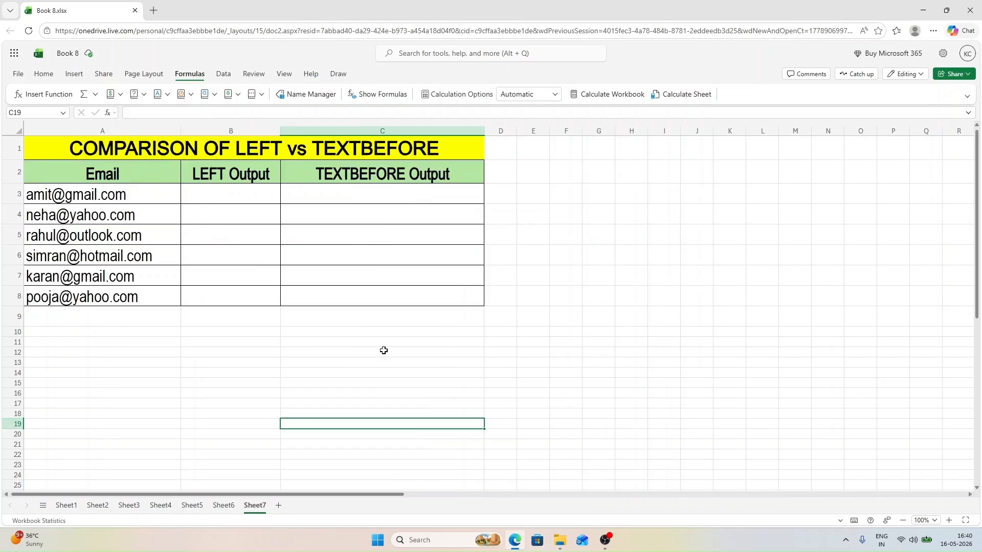
{"action": "left_click", "coordinate": [232, 195]}
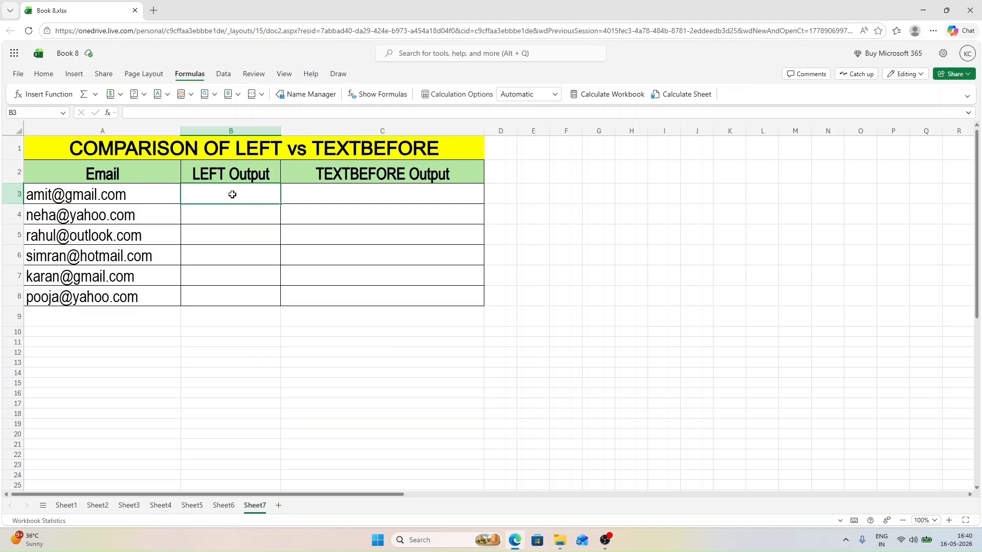
{"action": "type", "text": "="}
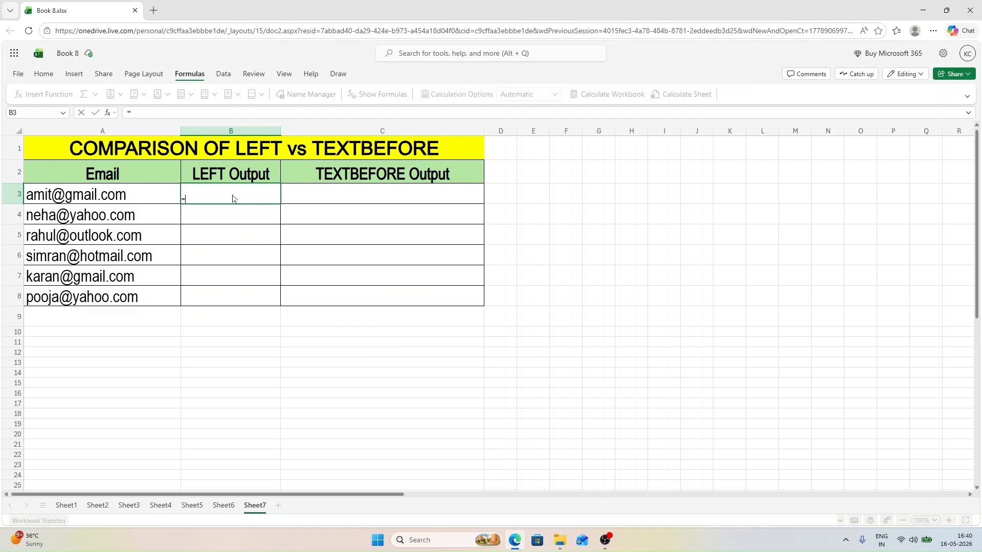
{"action": "type", "text": "left"}
{"action": "key", "text": "Tab"}
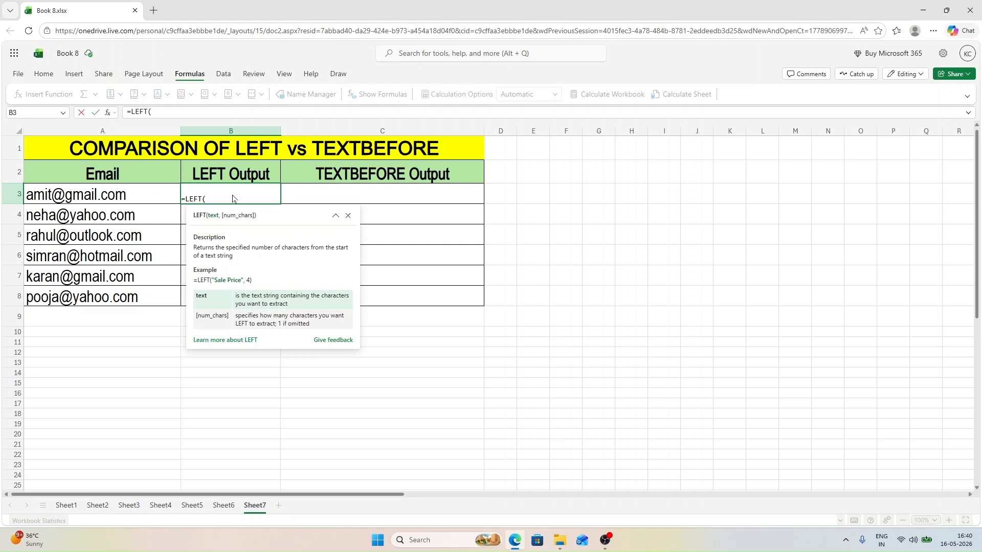
{"action": "left_click", "coordinate": [100, 198]}
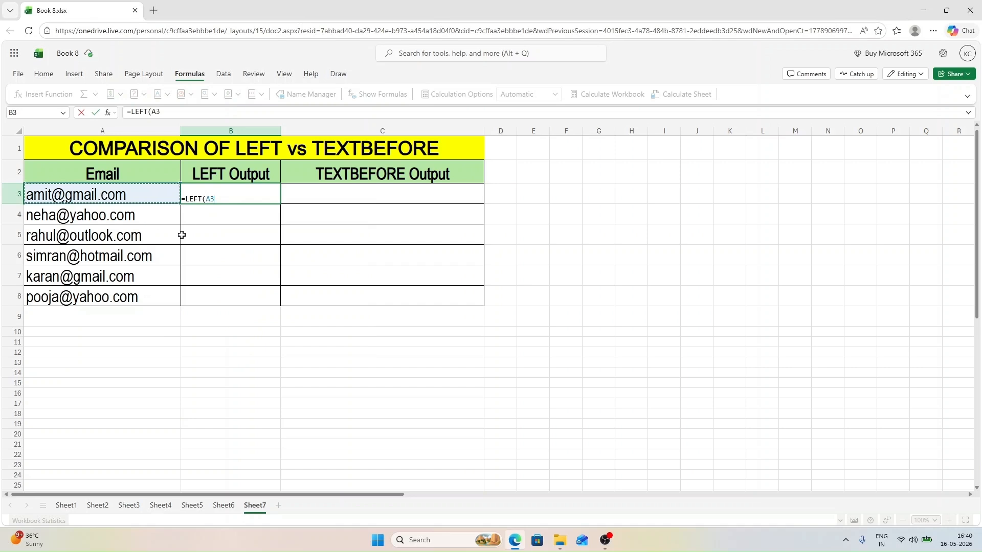
{"action": "type", "text": ","}
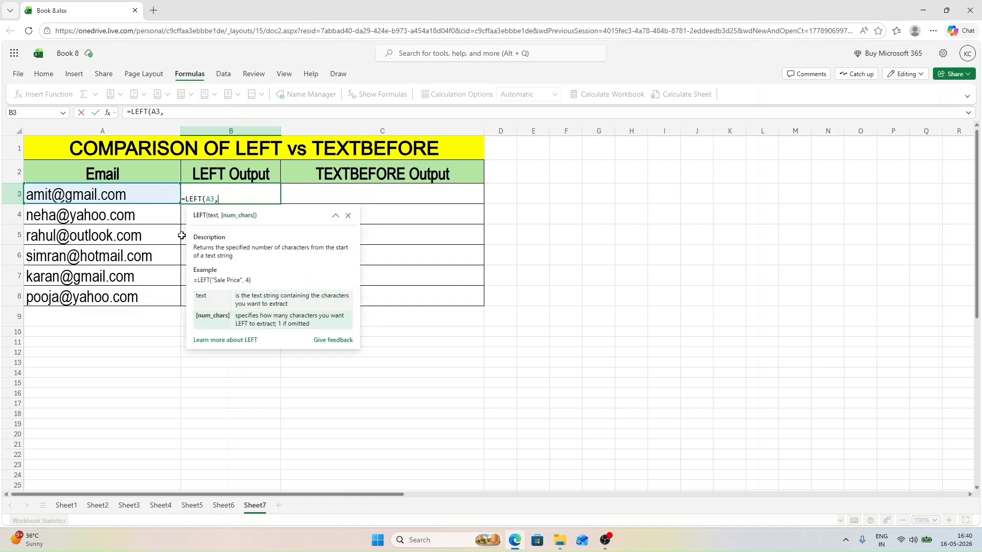
{"action": "type", "text": "4)"}
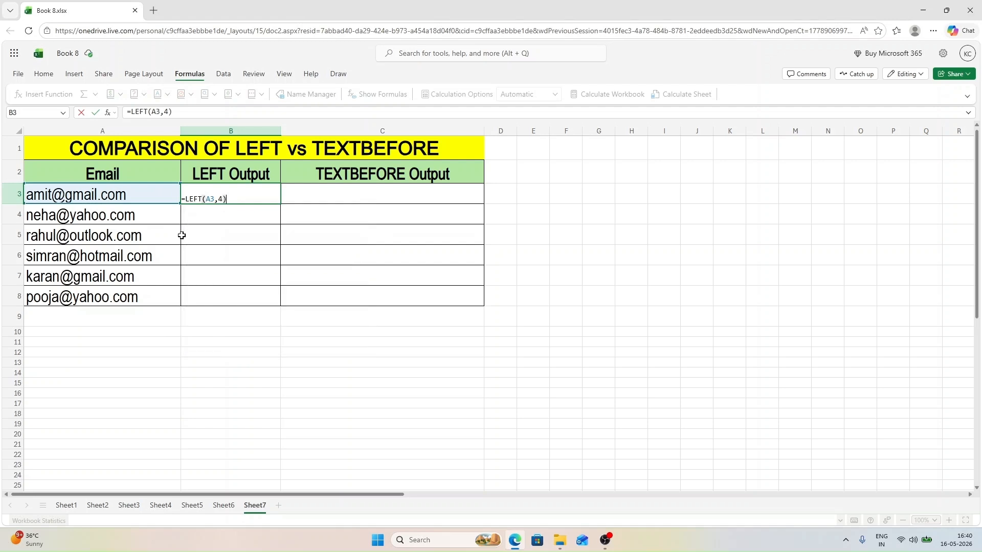
{"action": "key", "text": "ctrl+Return"}
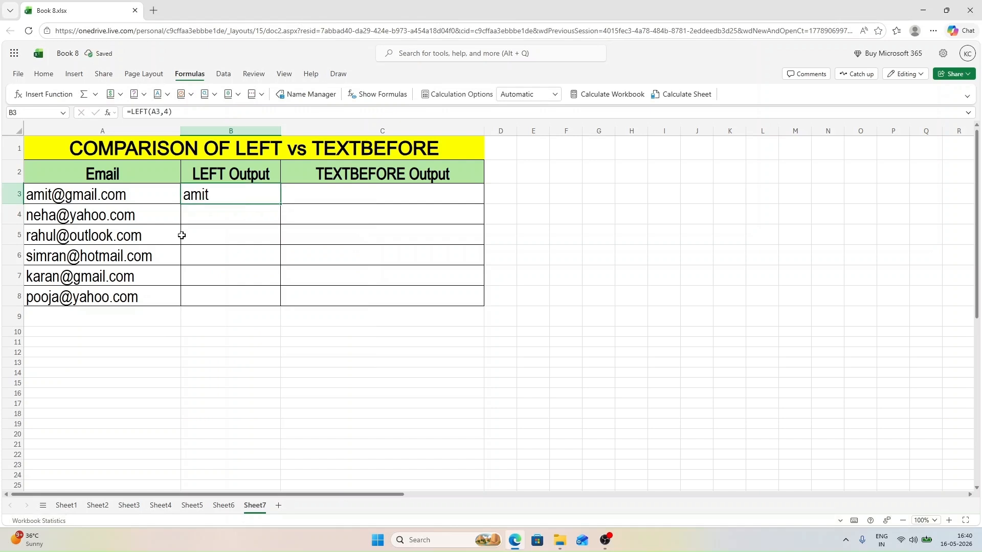
{"action": "double_click", "coordinate": [282, 205]}
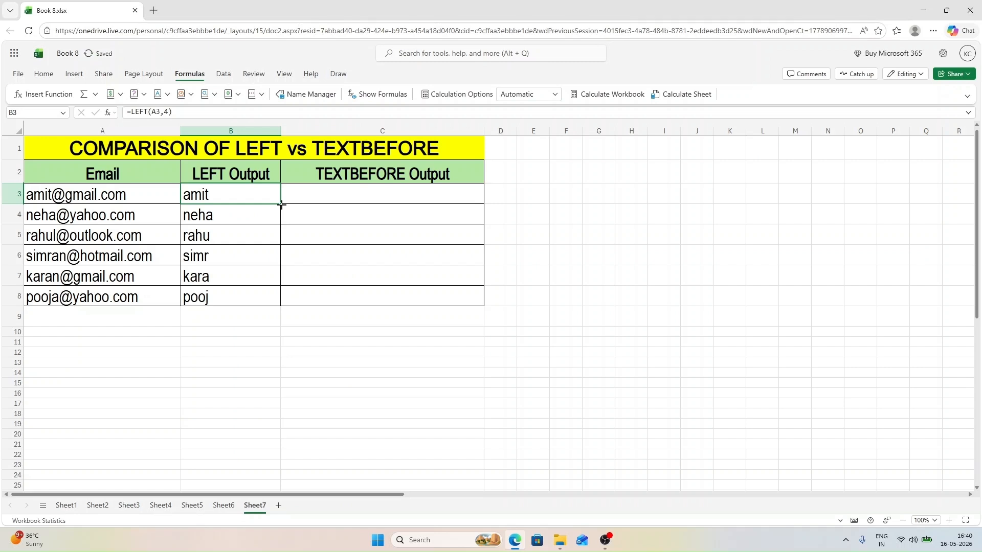
- Enter =TEXTBEFORE(A3,"@") in C3 to extract the email's username and fill the formula down through C8
{"action": "left_click", "coordinate": [405, 196]}
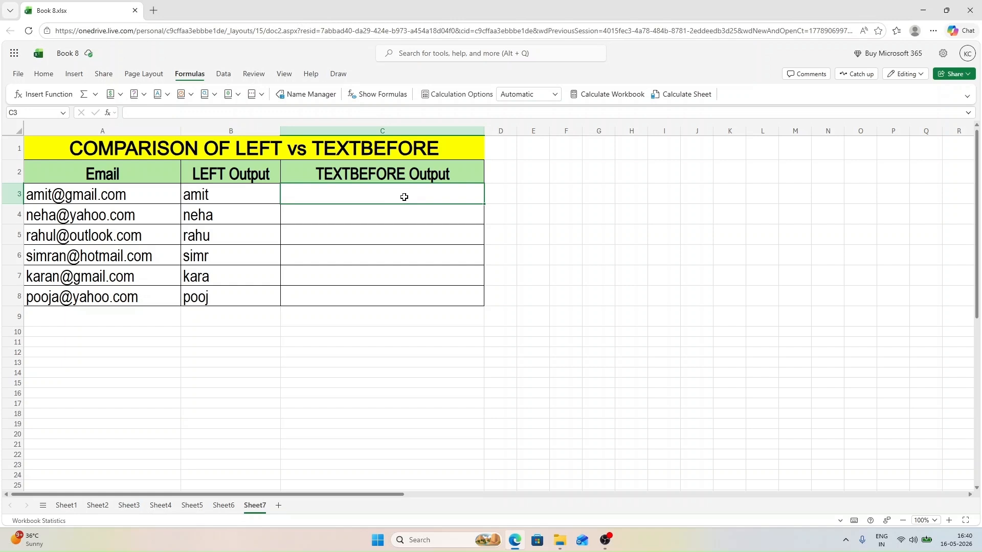
{"action": "type", "text": "="}
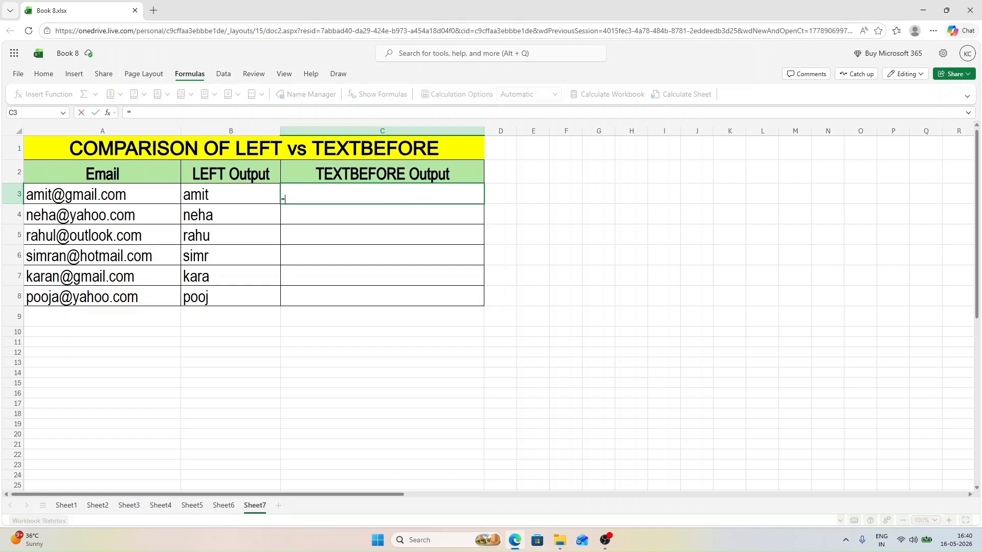
{"action": "type", "text": "TEXTBEF"}
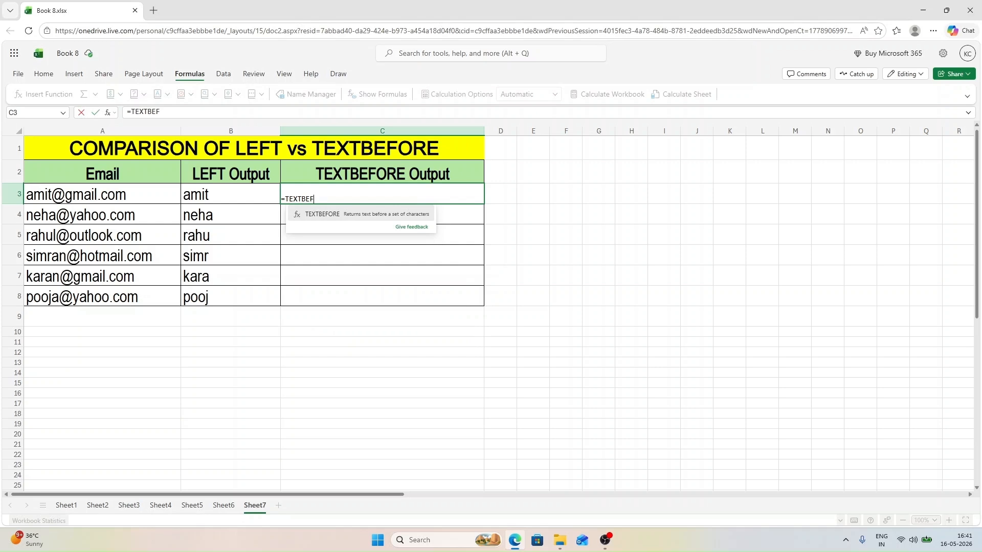
{"action": "key", "text": "Tab"}
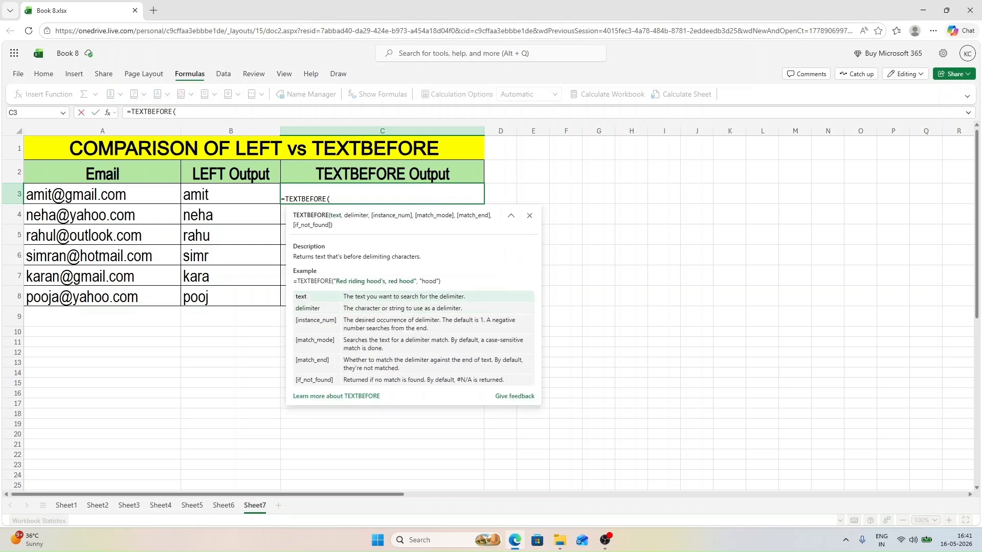
{"action": "left_click", "coordinate": [139, 198]}
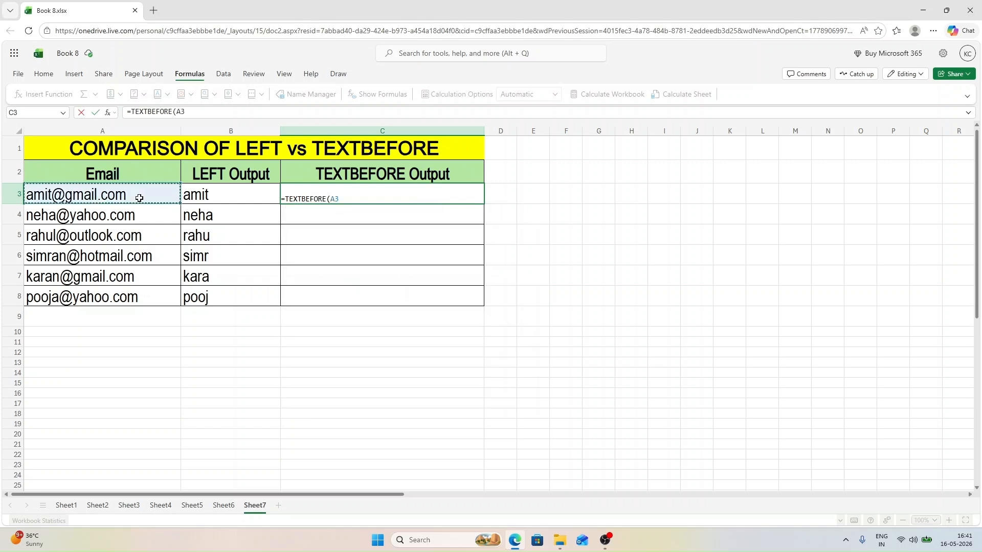
{"action": "type", "text": ","}
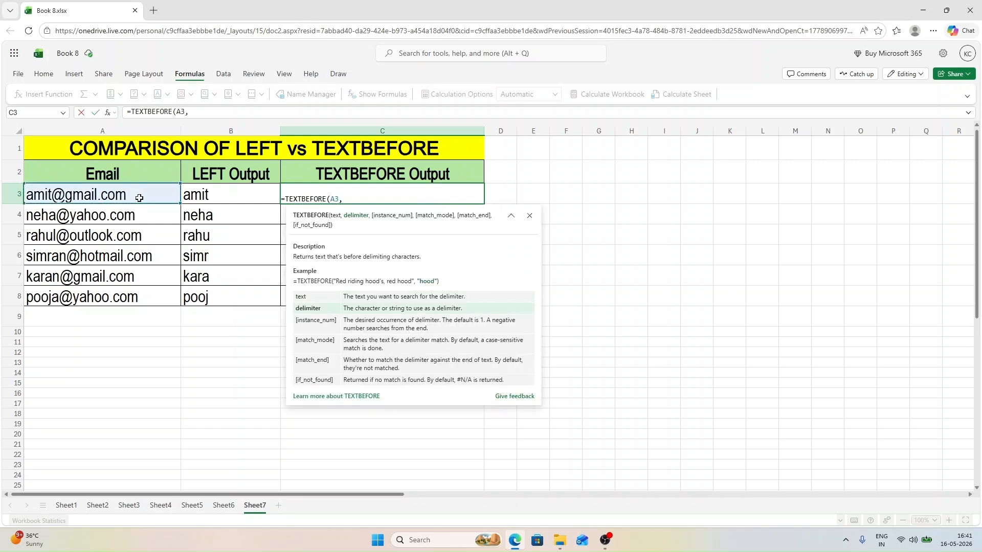
{"action": "type", "text": "\"@\")"}
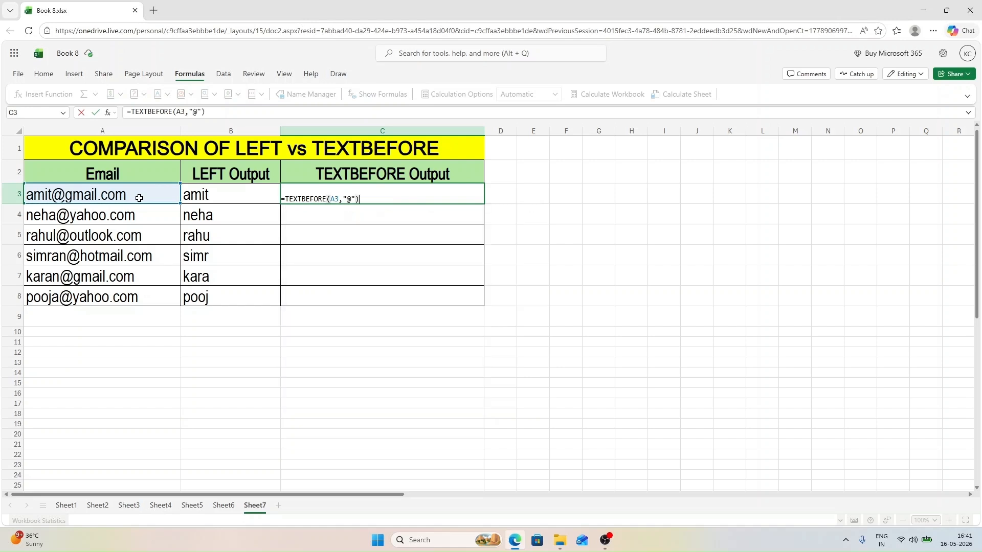
{"action": "key", "text": "ctrl+Return"}
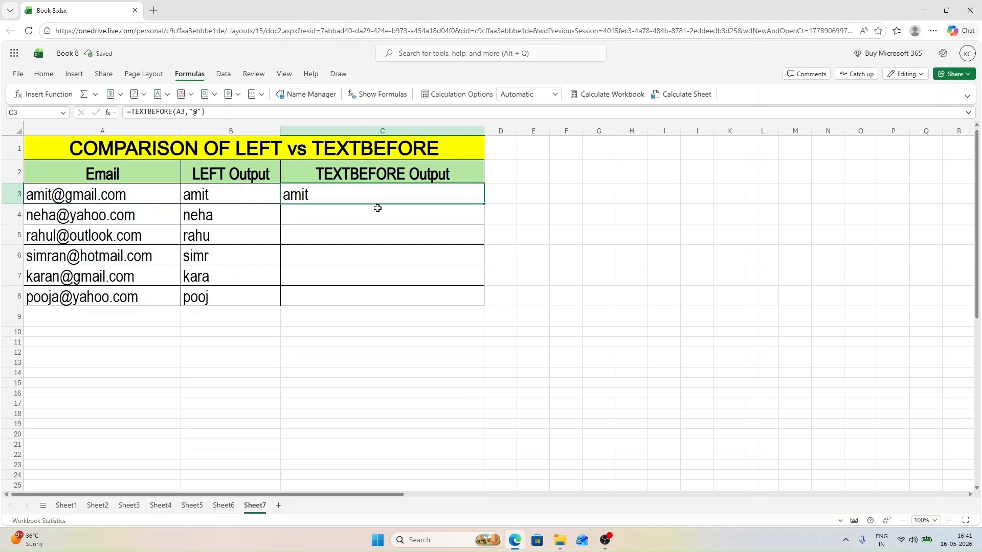
{"action": "double_click", "coordinate": [485, 205]}
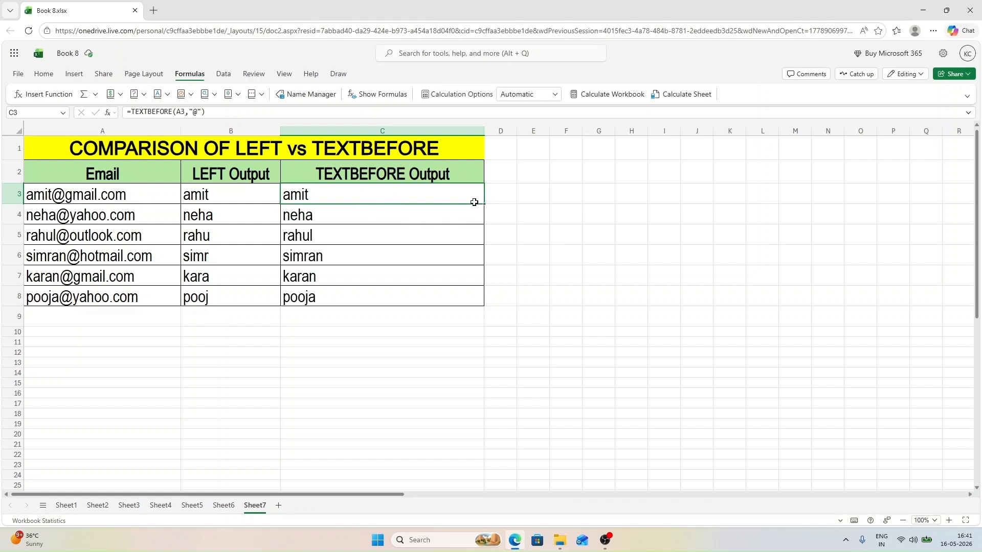